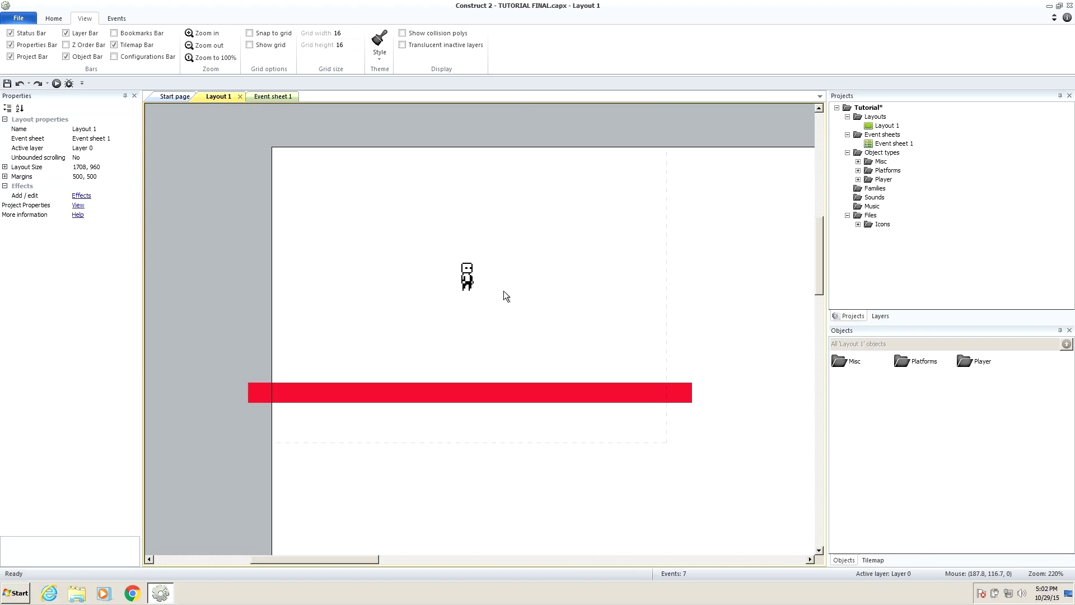
ctrl+scroll(630, 338, down, 5)
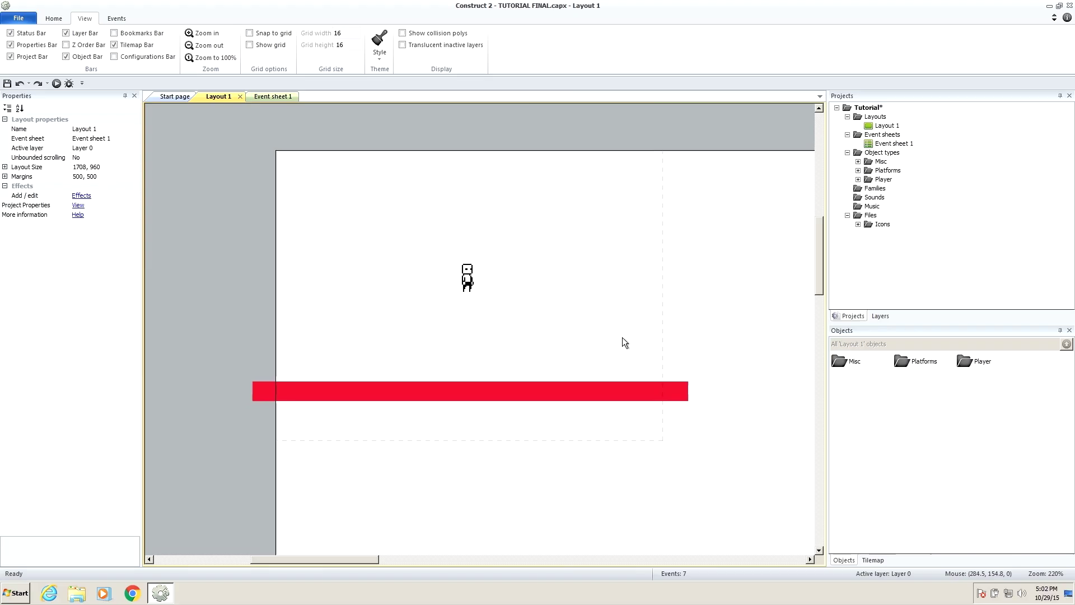
ctrl+scroll(504, 356, up, 4)
ctrl+scroll(606, 428, up, 1)
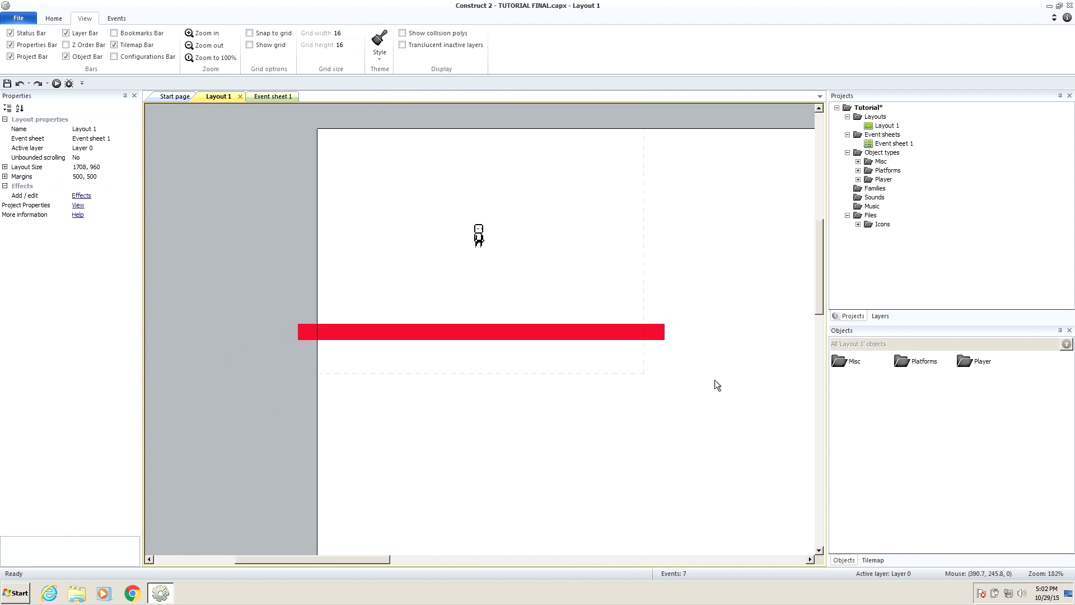
ctrl+scroll(616, 355, up, 1)
scroll(711, 392, up, 3)
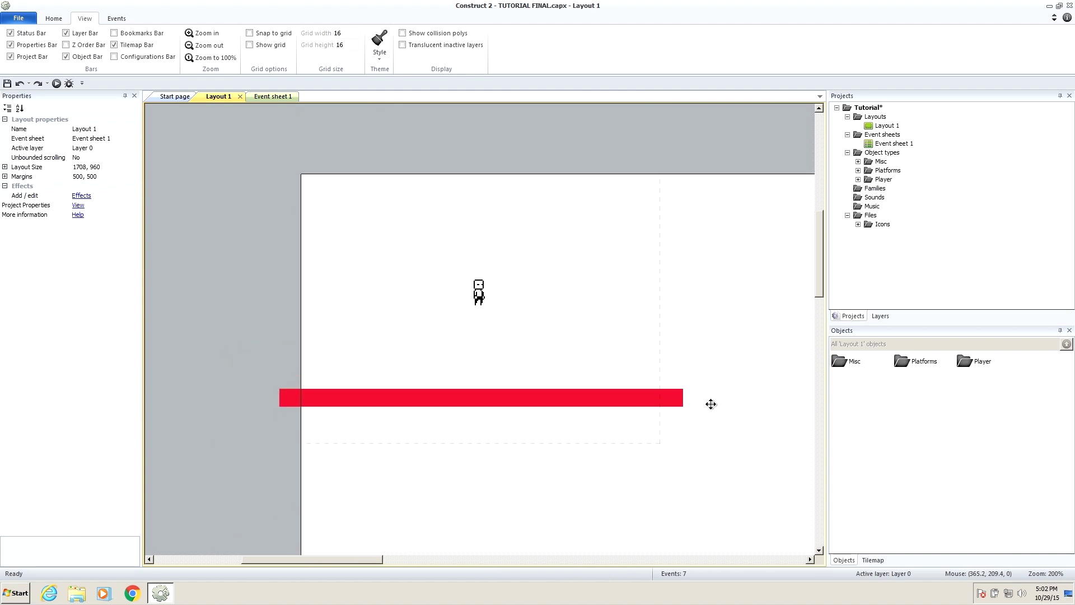
scroll(726, 403, down, 1)
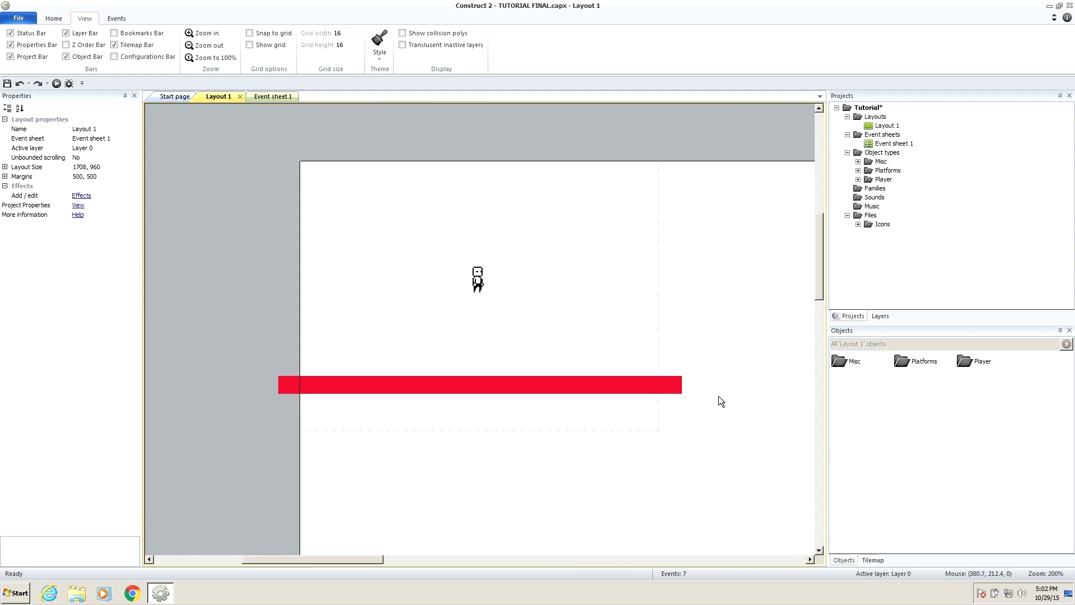
Run the layout preview, test the player's running and jumping on the red platform, and close the preview
drag(245, 140, 219, 162)
click(61, 87)
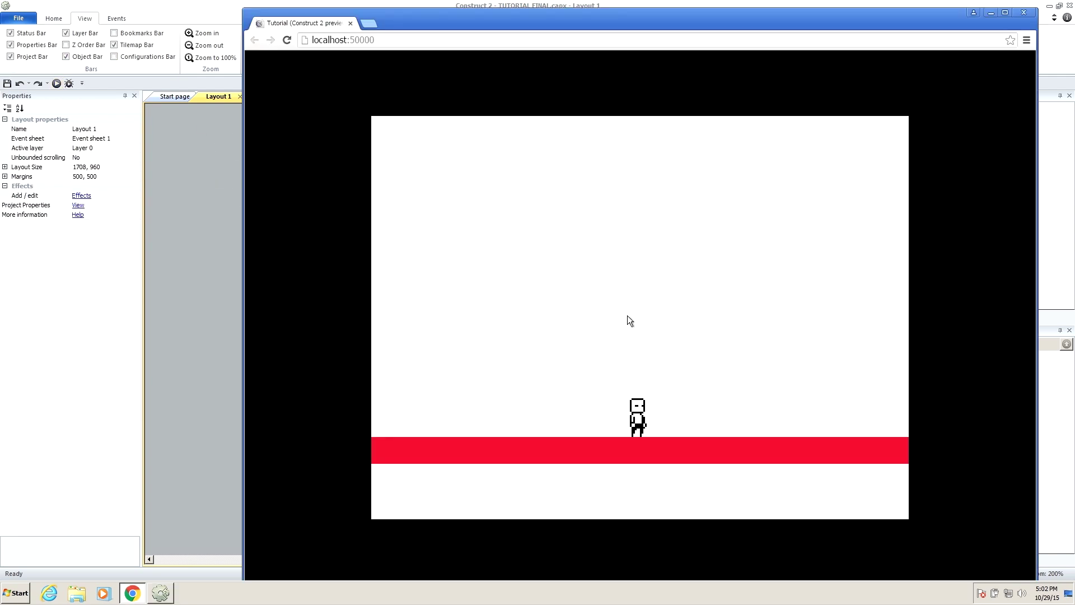
key(Up)
key(Right)
key(Left)
key(Right)
key(Left)
key(Up)
key(Right)
key(Up)
key(Up)
key(Left)
key(Right)
key(Left)
key(Up)
key(Right)
key(Up)
key(Left)
click(349, 27)
Turn on snap to grid and grid display for the layout, with a grid width and height of 16
scroll(520, 364, down, 2)
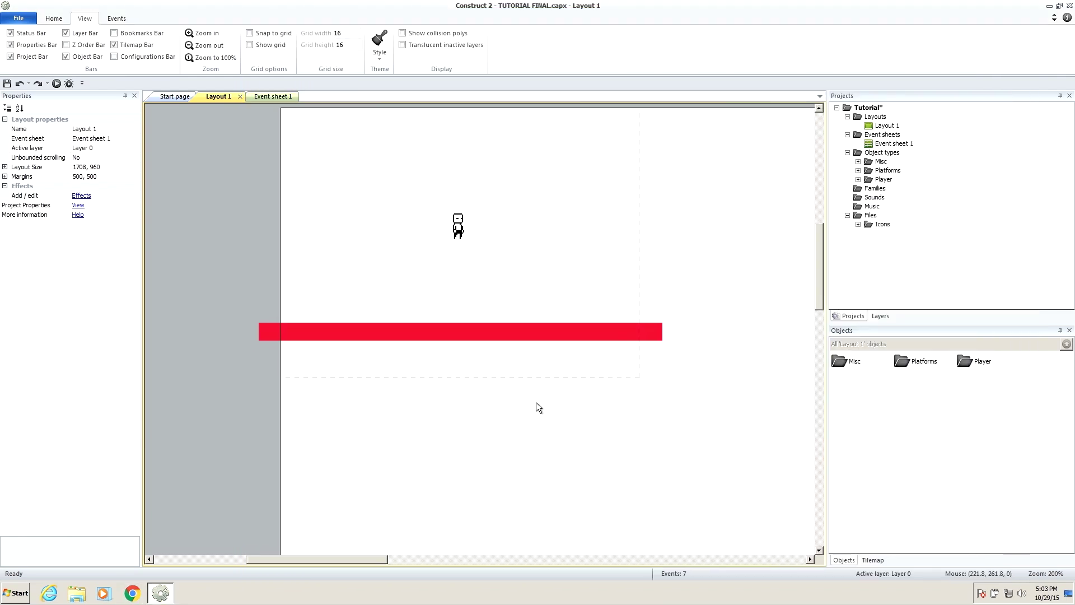
scroll(535, 402, up, 2)
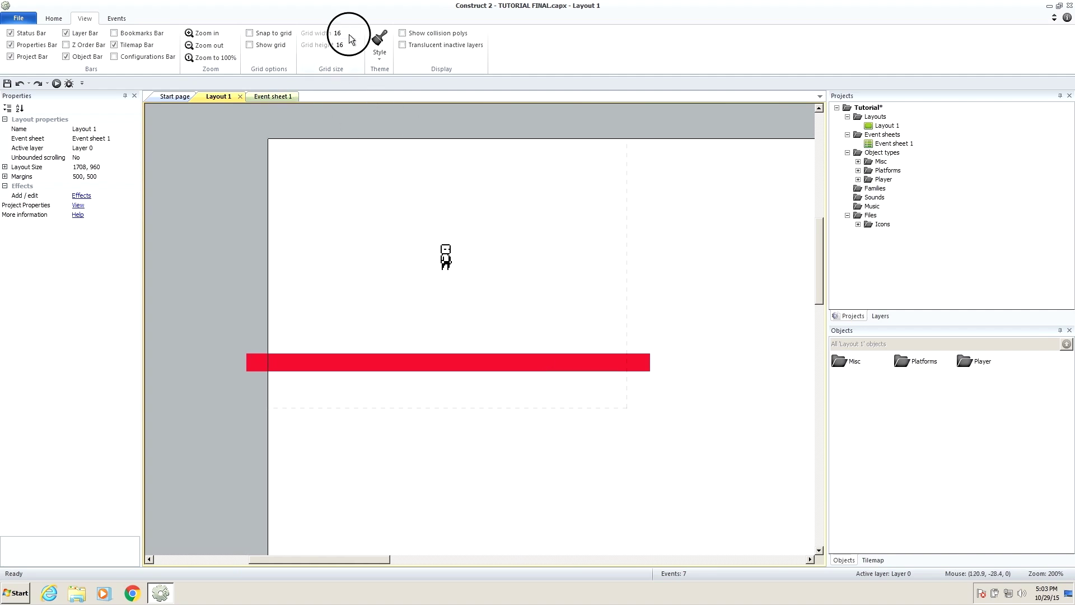
click(283, 34)
click(358, 33)
key(Tab)
click(354, 44)
double_click(351, 32)
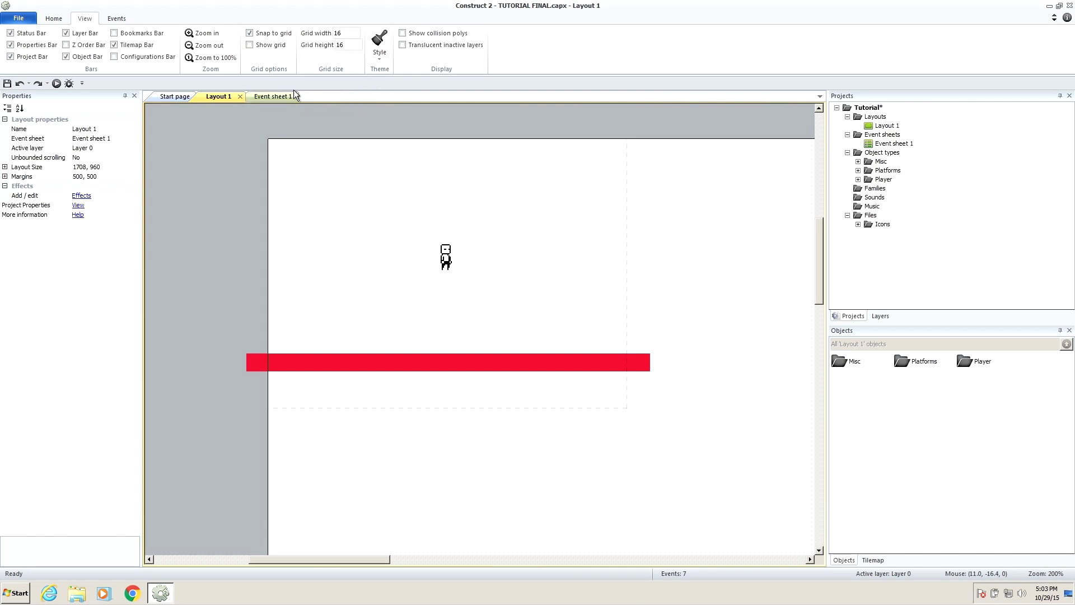
click(269, 44)
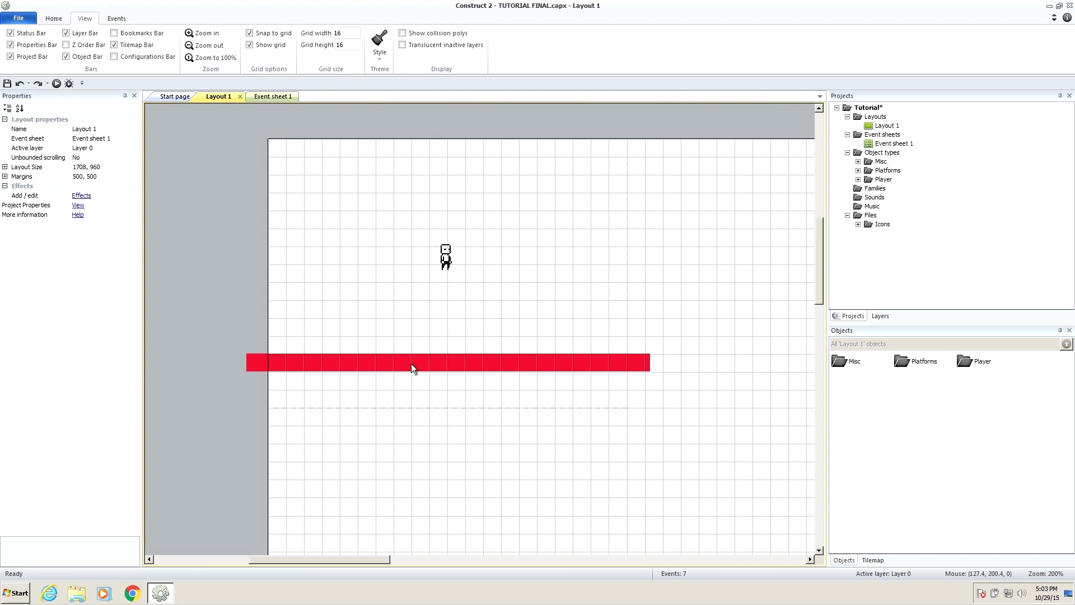
Set the origin point of the red platform's image to X 0, Y 0
drag(363, 365, 424, 365)
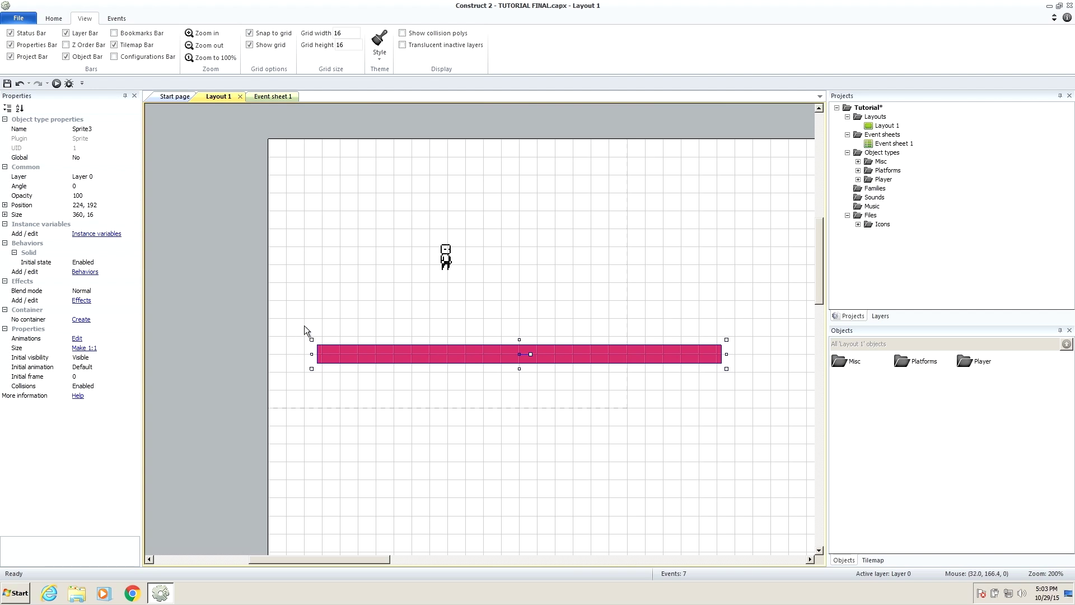
drag(461, 351, 448, 348)
double_click(431, 355)
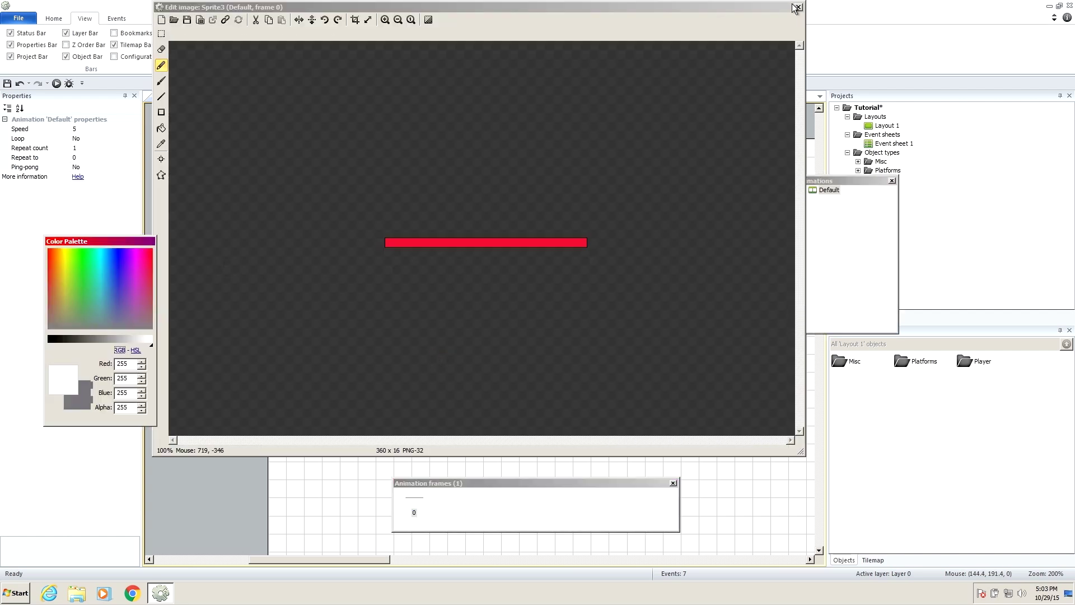
click(385, 20)
click(385, 19)
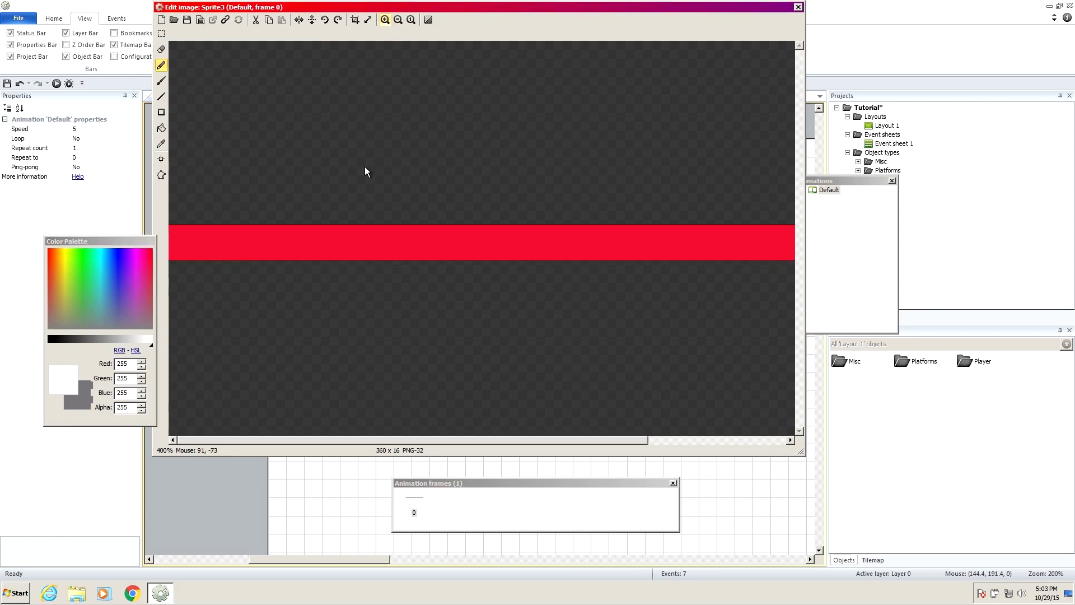
click(399, 20)
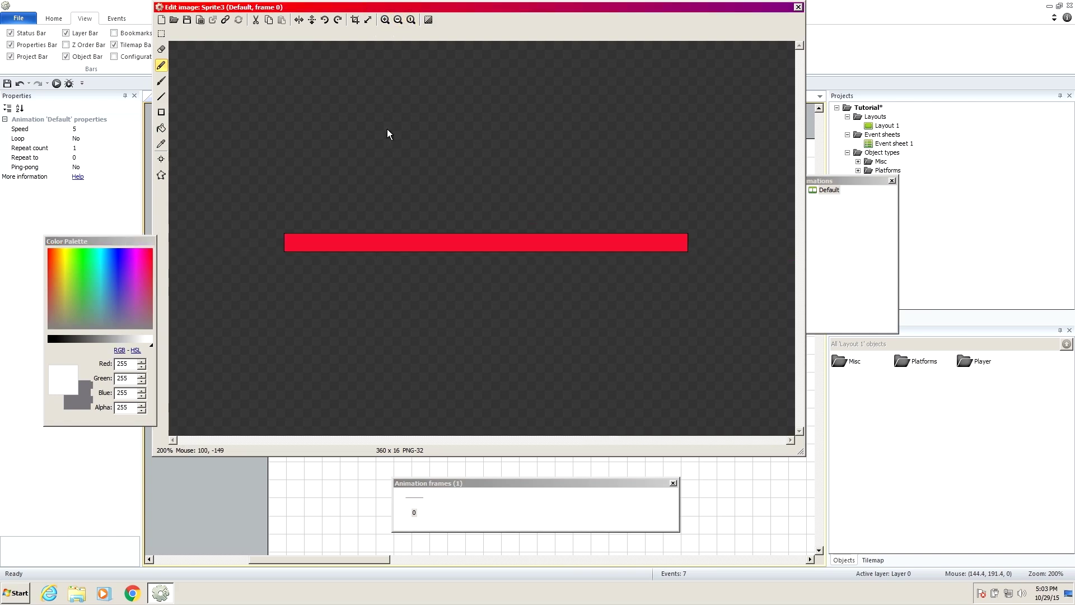
click(161, 159)
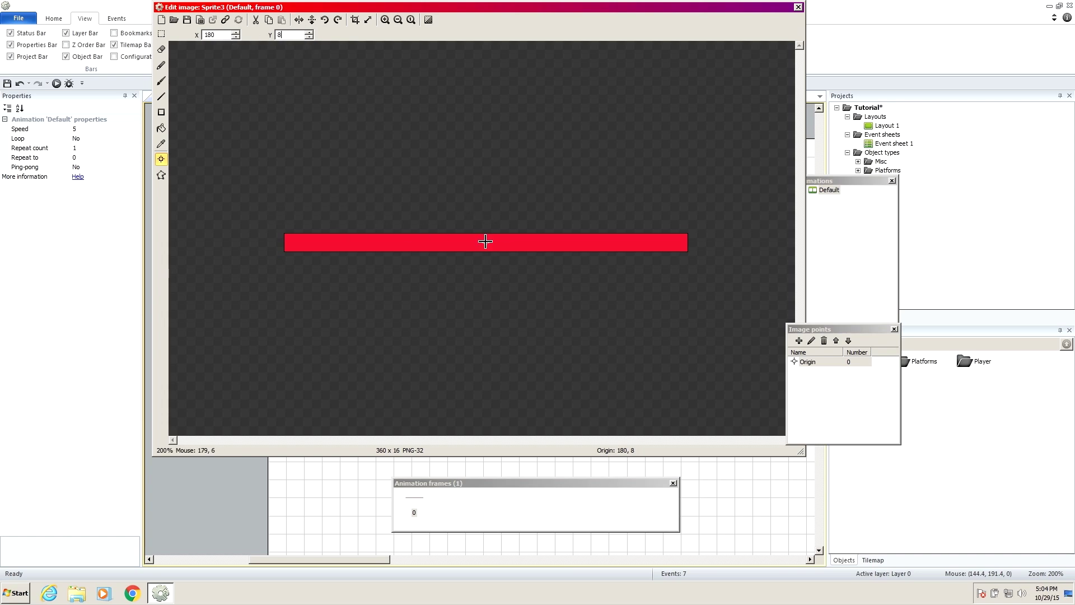
drag(216, 34, 97, 16)
text(0)
key(Tab)
text(0)
click(798, 7)
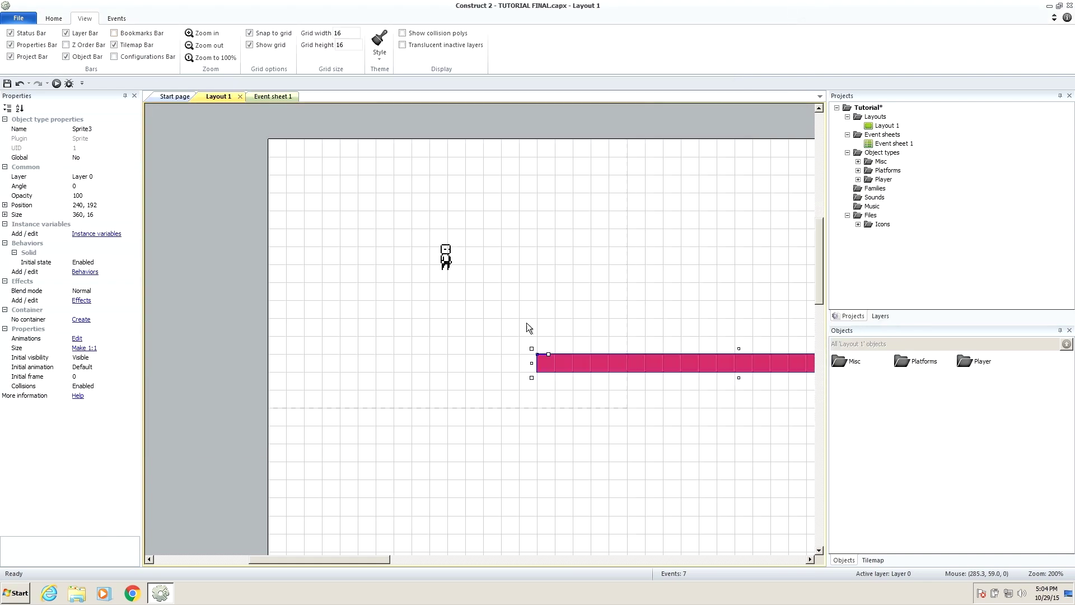
Move the red platform flush with the layout's left edge at position 0, 176
drag(610, 361, 339, 347)
click(345, 378)
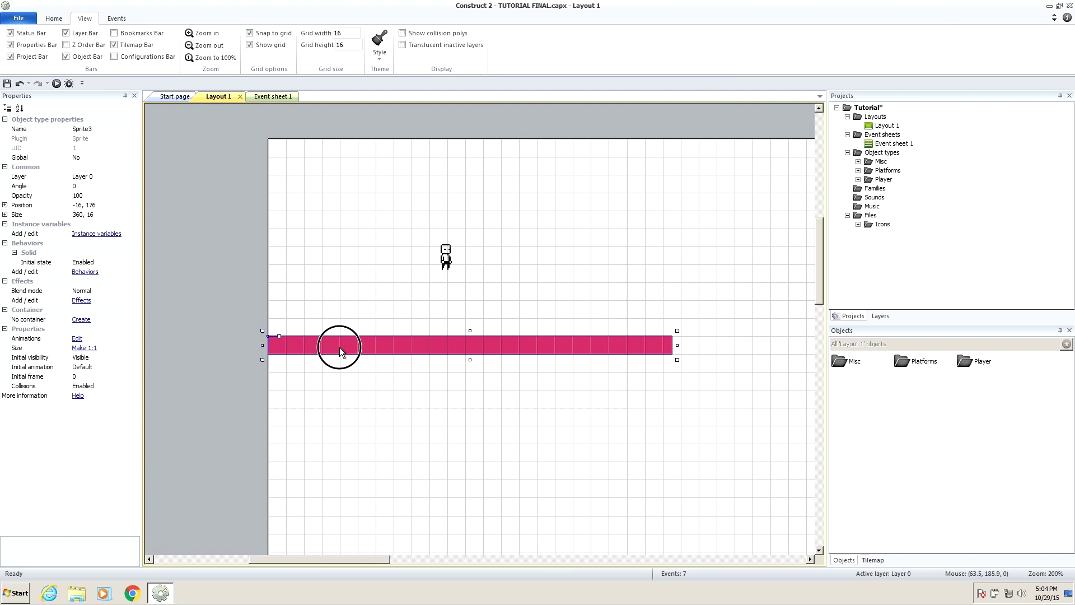
click(399, 392)
middle_drag(498, 392, 473, 336)
Move the player so it stands on top of the red platform at position 144, 160
drag(415, 194, 414, 277)
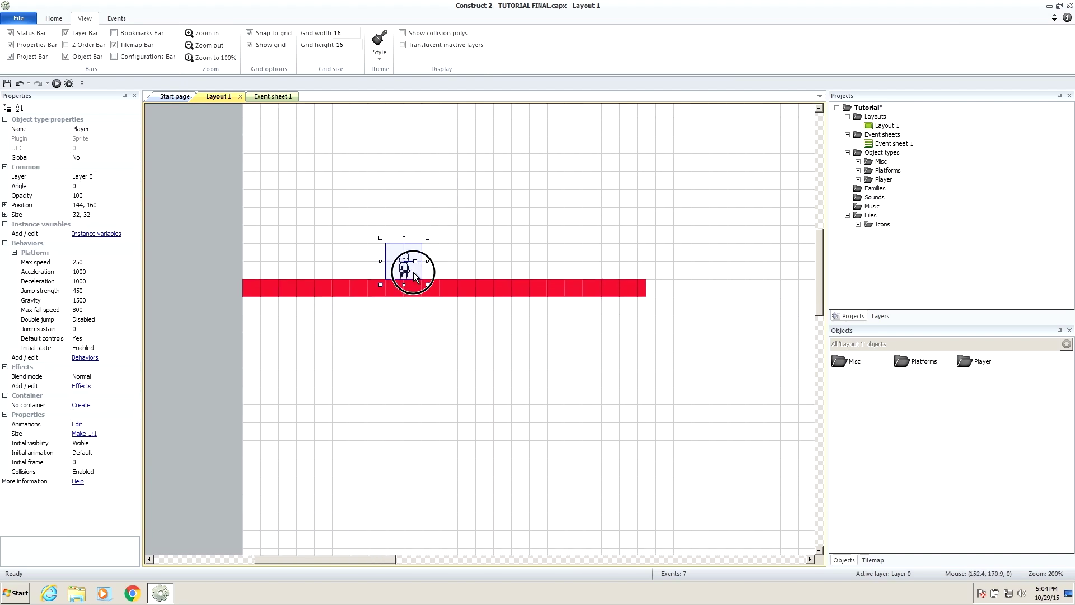
click(365, 279)
click(403, 267)
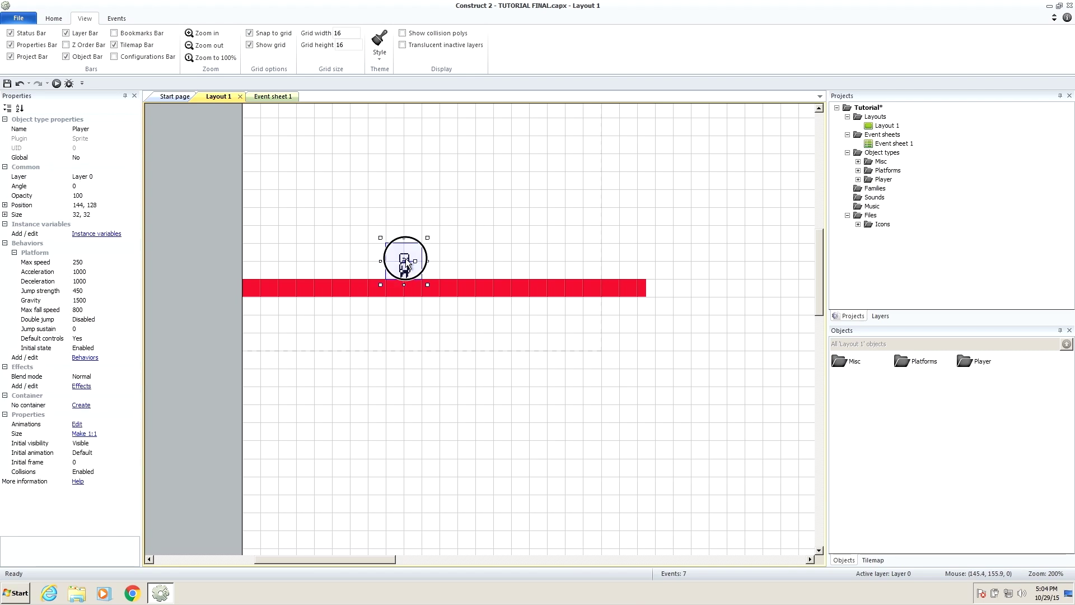
click(452, 255)
Check the origin point of the player's image and how the player lines up with the grid on the platform
double_click(418, 266)
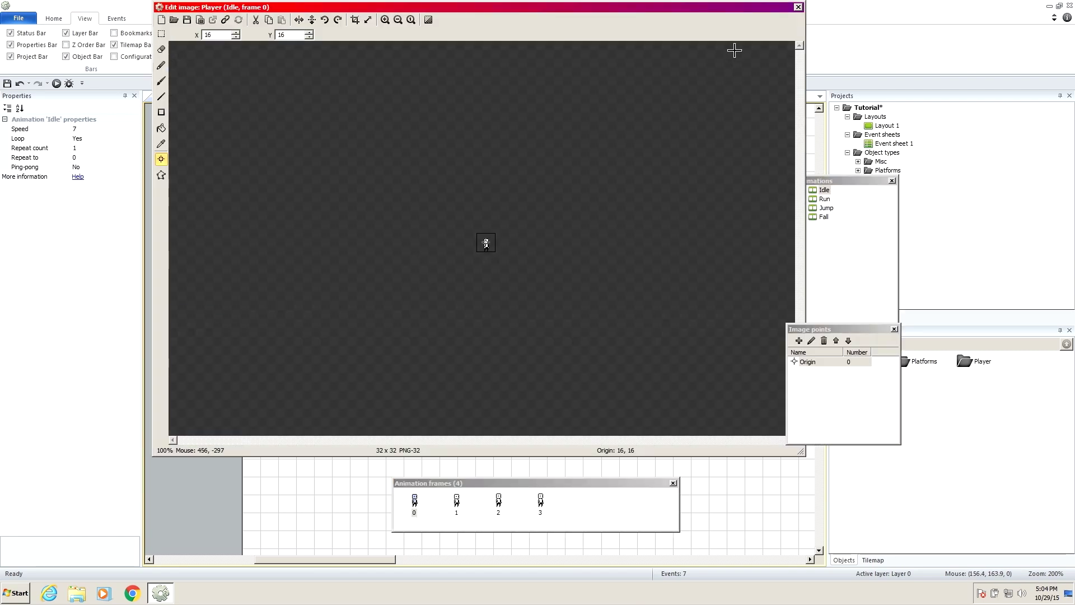
click(797, 7)
click(489, 227)
scroll(425, 277, up, 2)
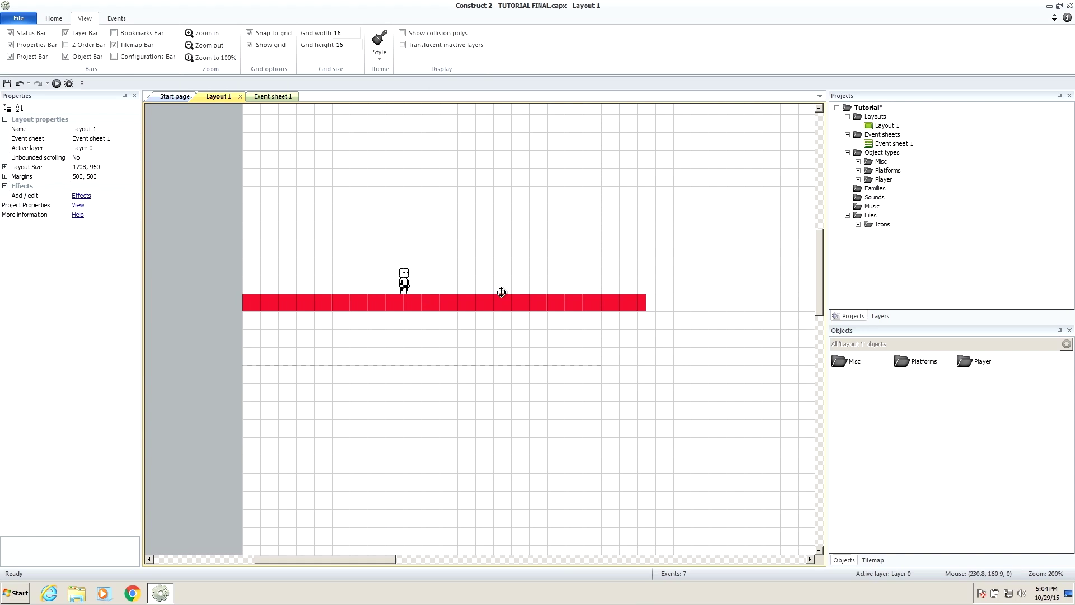
click(402, 311)
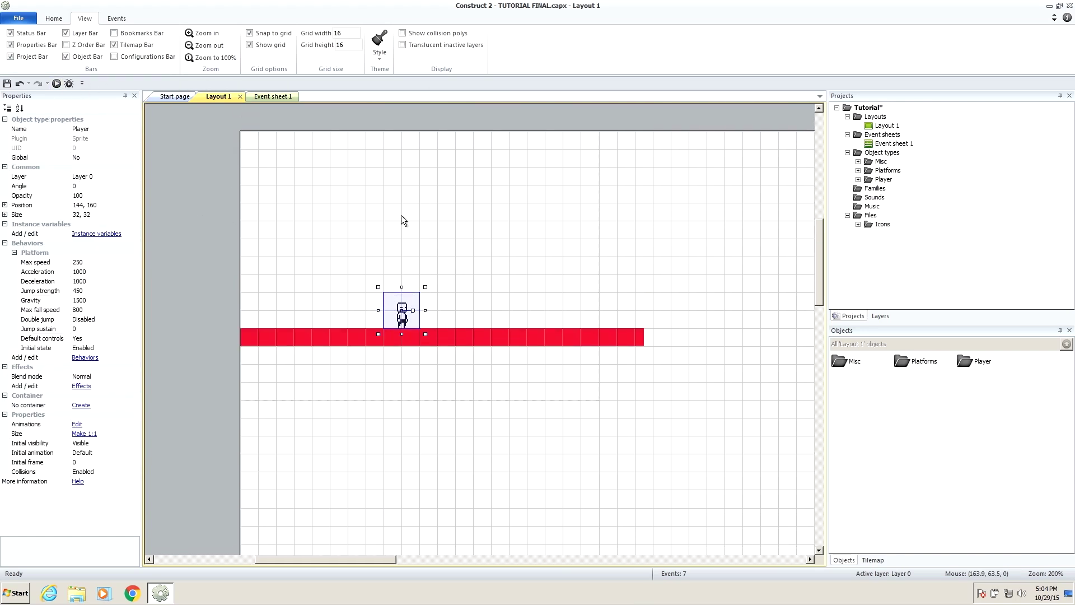
middle_drag(645, 421, 610, 425)
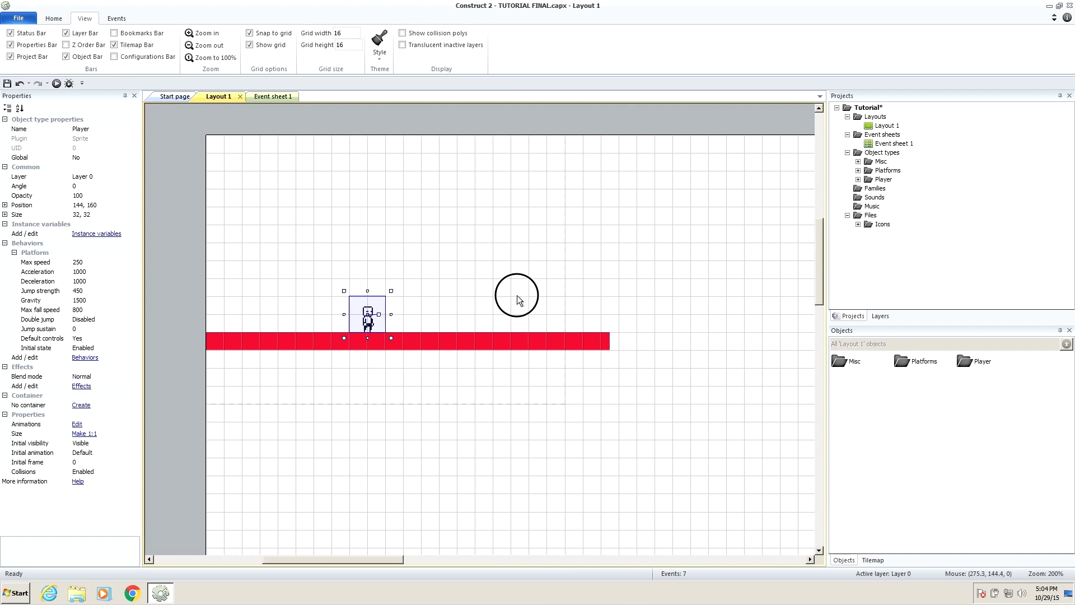
click(516, 294)
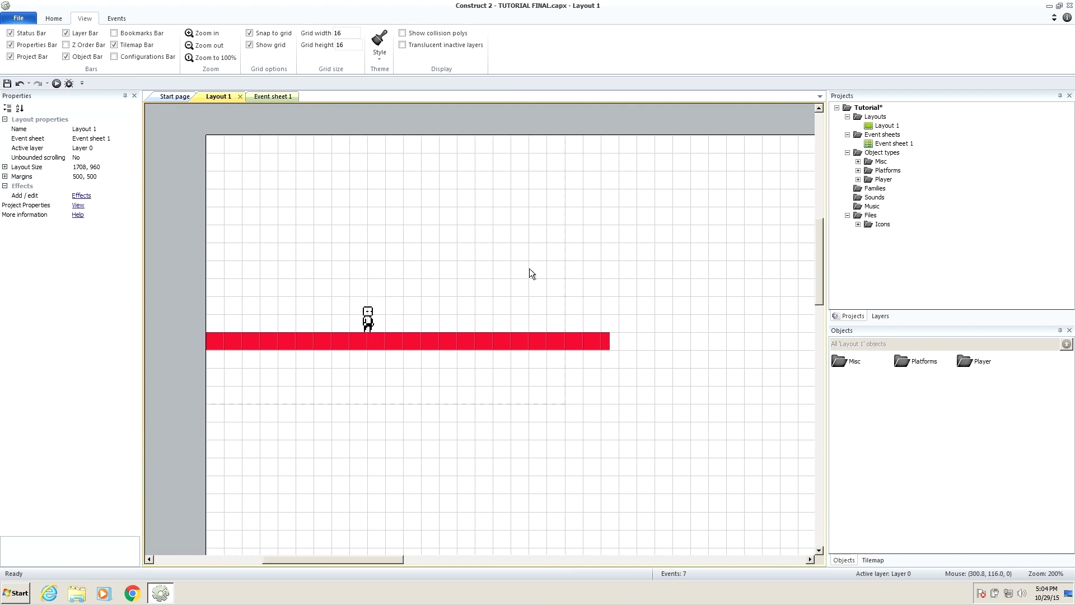
Insert a new Sprite object into the layout, above the red platform near its right end
right_click(534, 240)
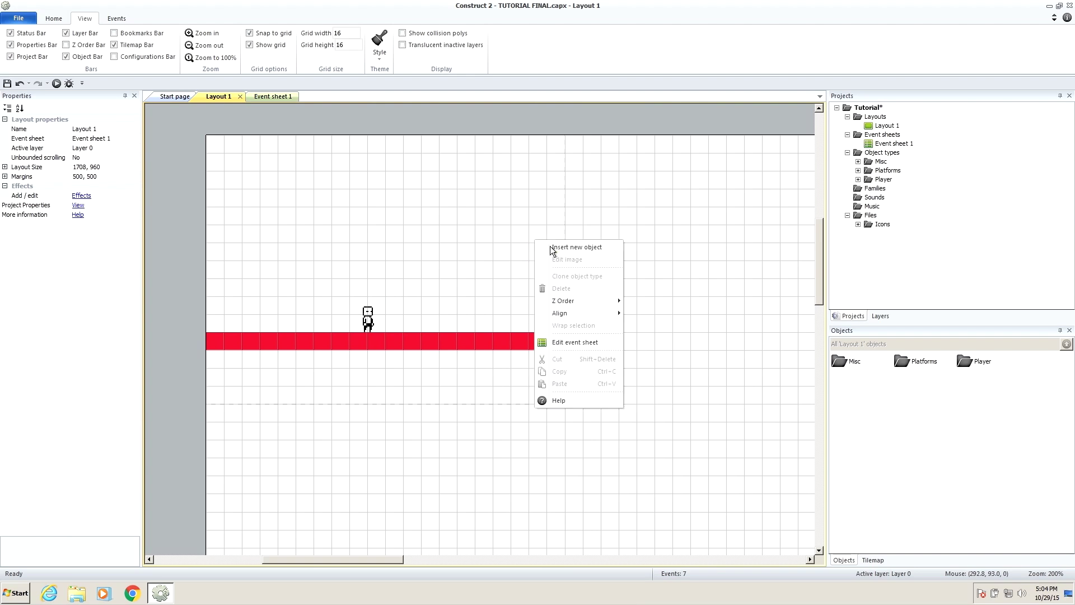
click(556, 247)
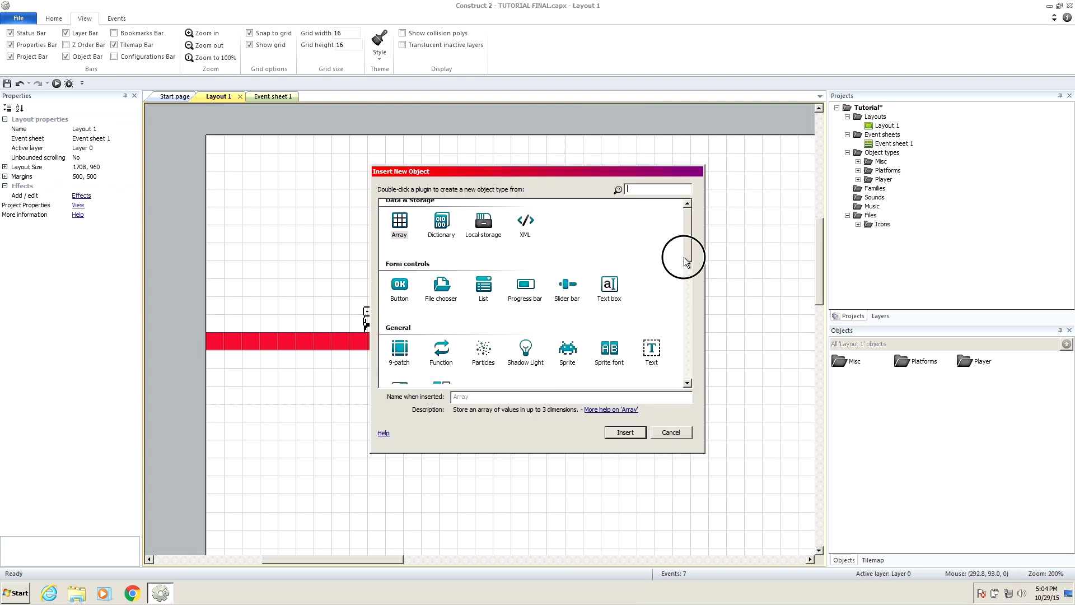
drag(685, 252, 686, 280)
double_click(572, 263)
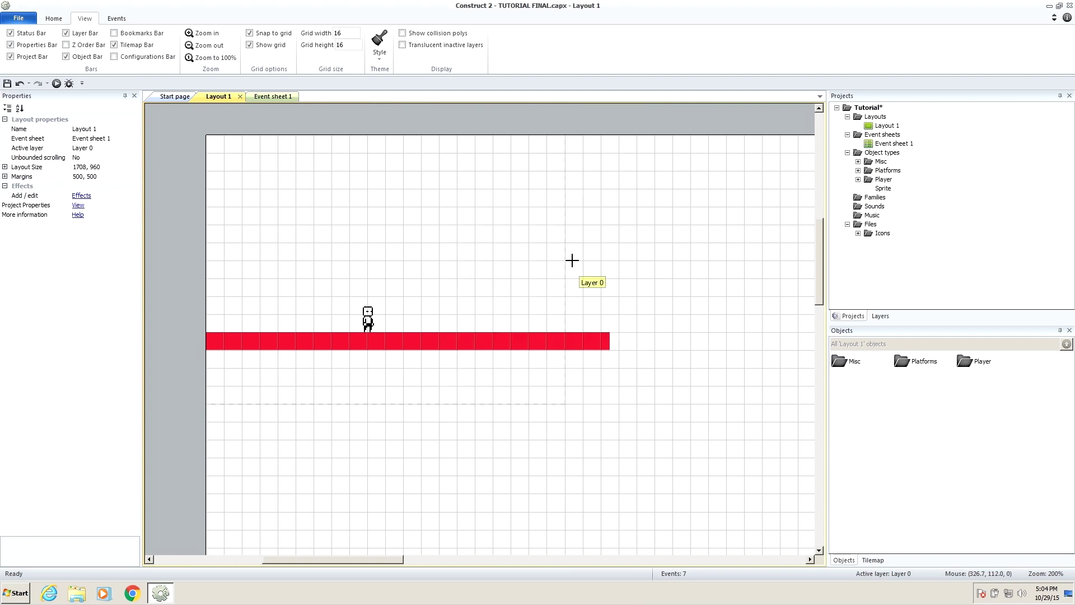
click(509, 247)
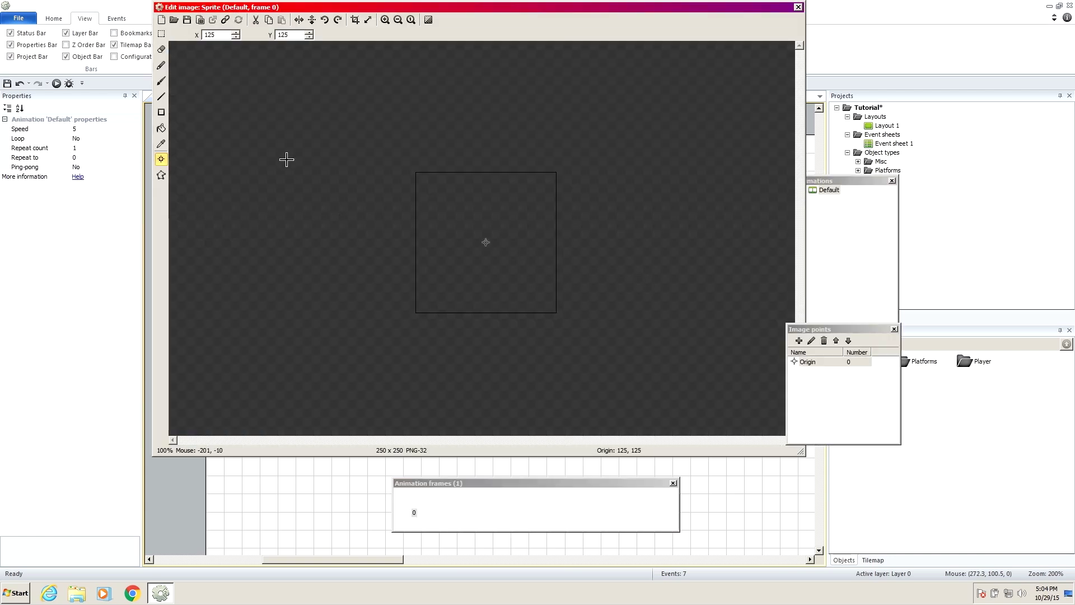
Resize the new sprite's image canvas to 16 by 16 pixels
drag(224, 35, 202, 34)
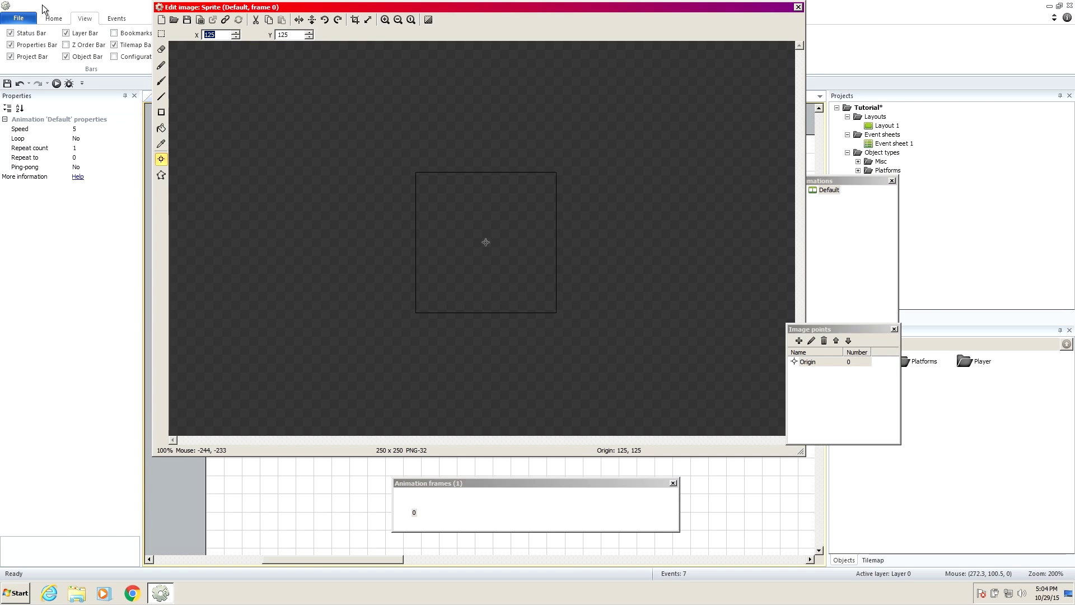
click(161, 34)
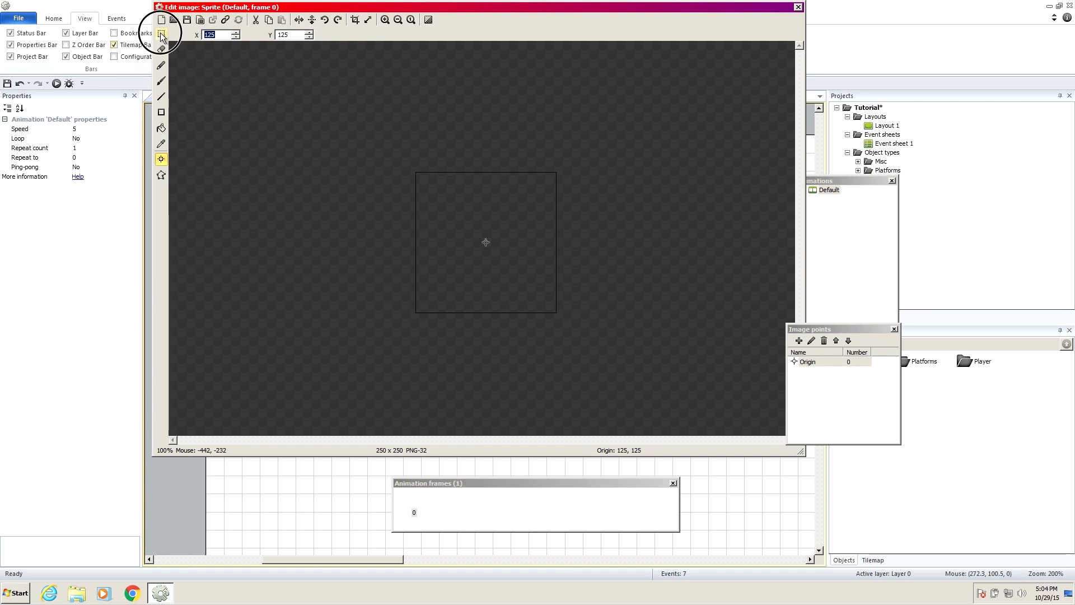
click(366, 23)
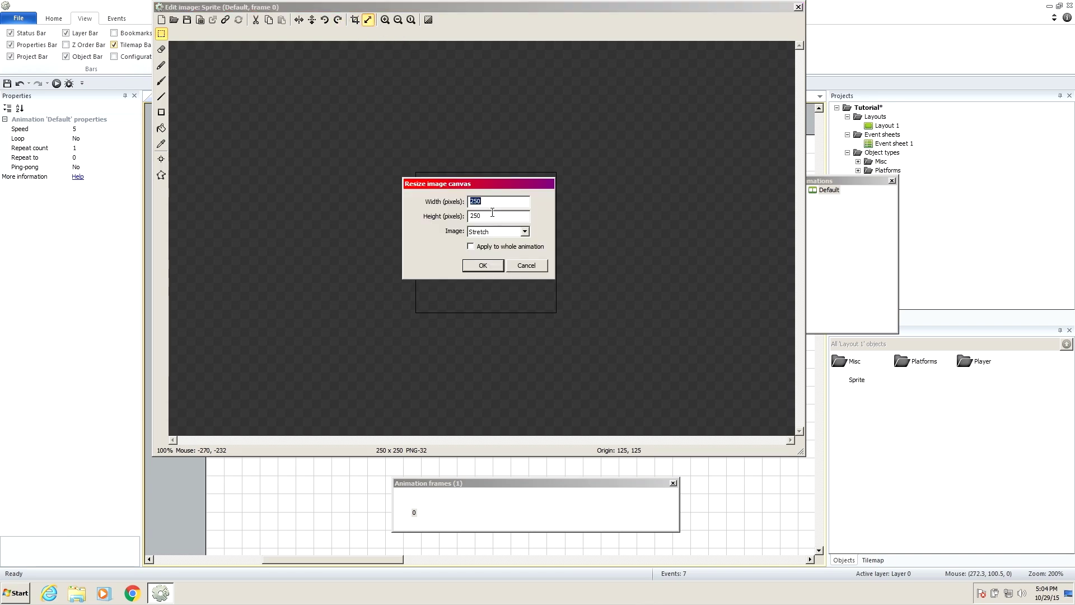
key(Tab)
text(16)
click(481, 266)
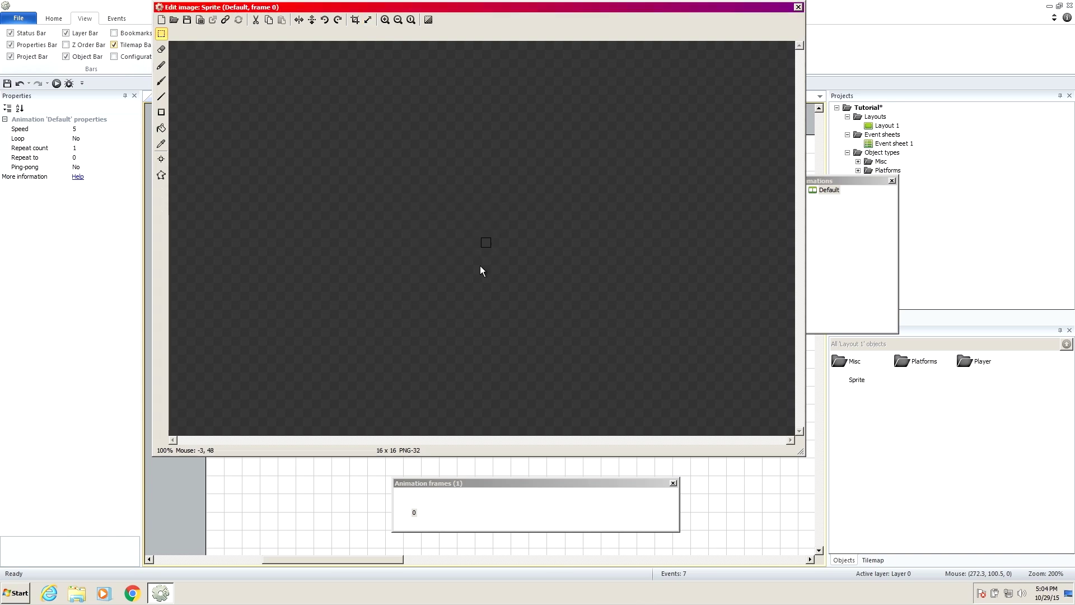
Fill the new sprite's whole image with blue and close the image editor
click(386, 22)
click(386, 22)
click(386, 22)
click(161, 128)
drag(102, 282, 113, 259)
click(512, 263)
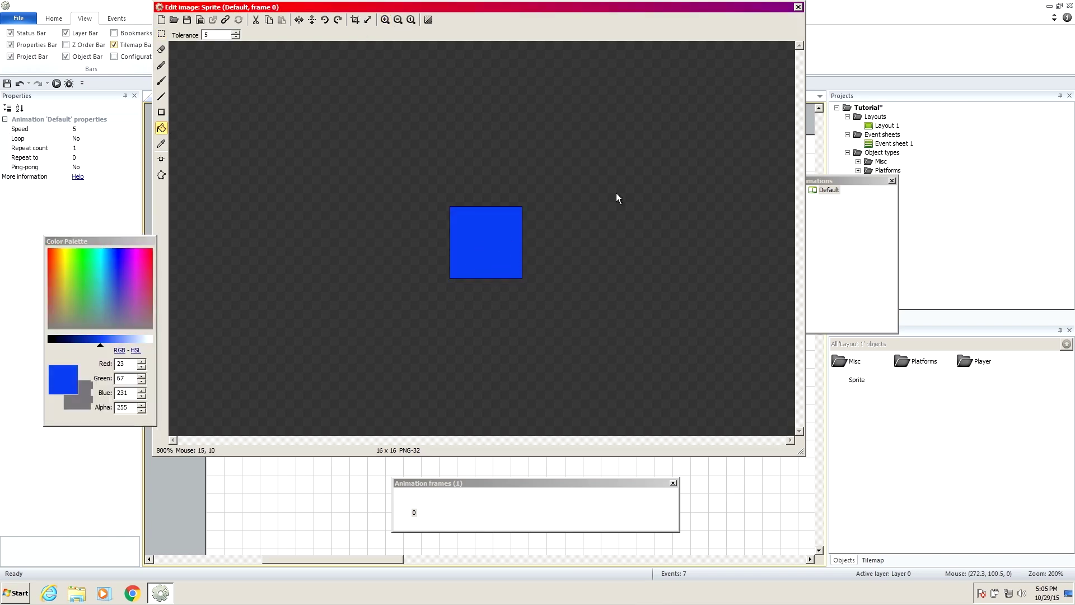
click(798, 6)
Set the origin point of the blue sprite's image to X 0, Y 0
drag(511, 240, 458, 295)
double_click(452, 297)
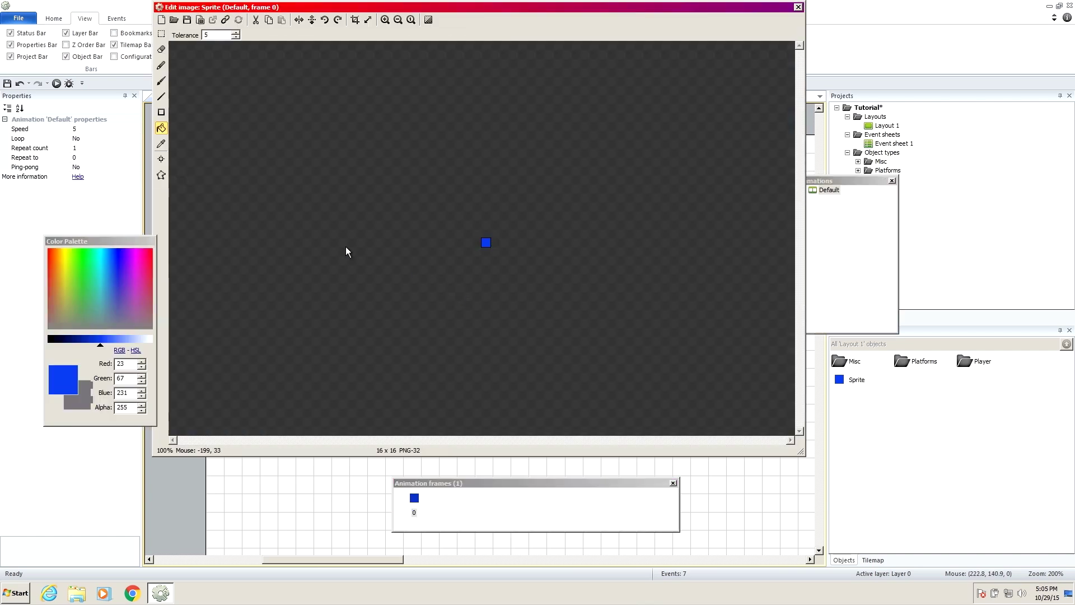
click(161, 159)
drag(222, 36, 79, 14)
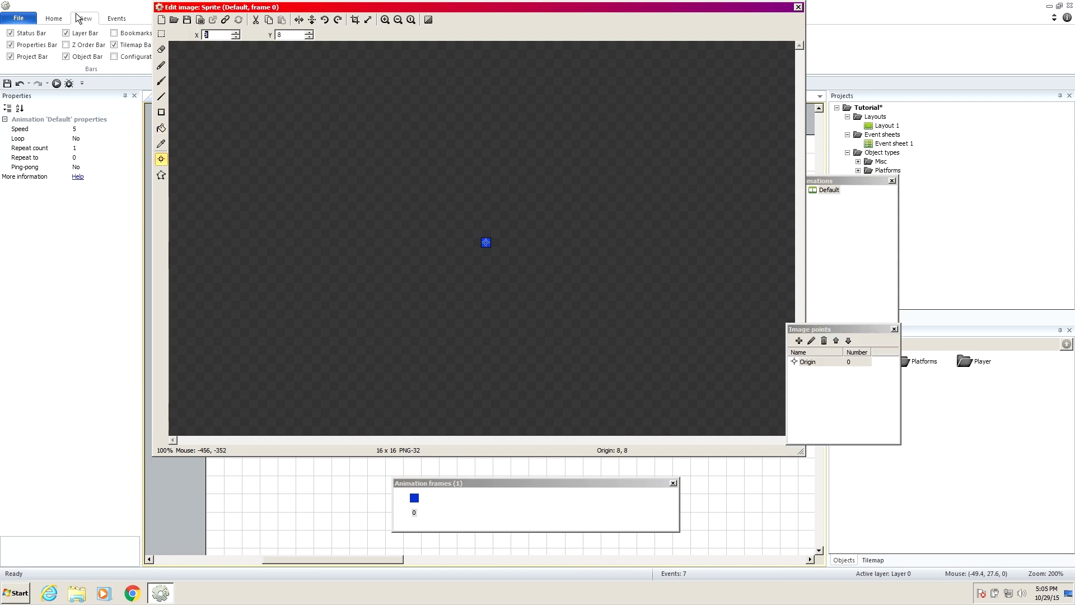
text(0)
drag(293, 35, 210, 18)
text(0)
click(798, 8)
Place the blue sprite on the grid at position 224, 128, above the red platform
drag(476, 305, 455, 288)
click(476, 292)
click(520, 281)
click(393, 289)
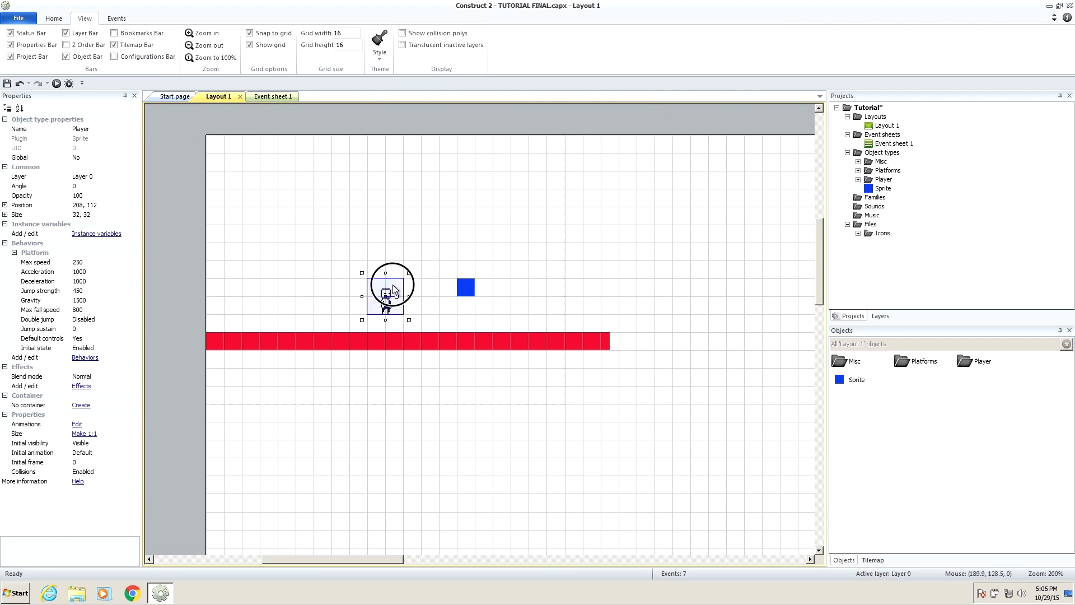
click(466, 292)
click(532, 293)
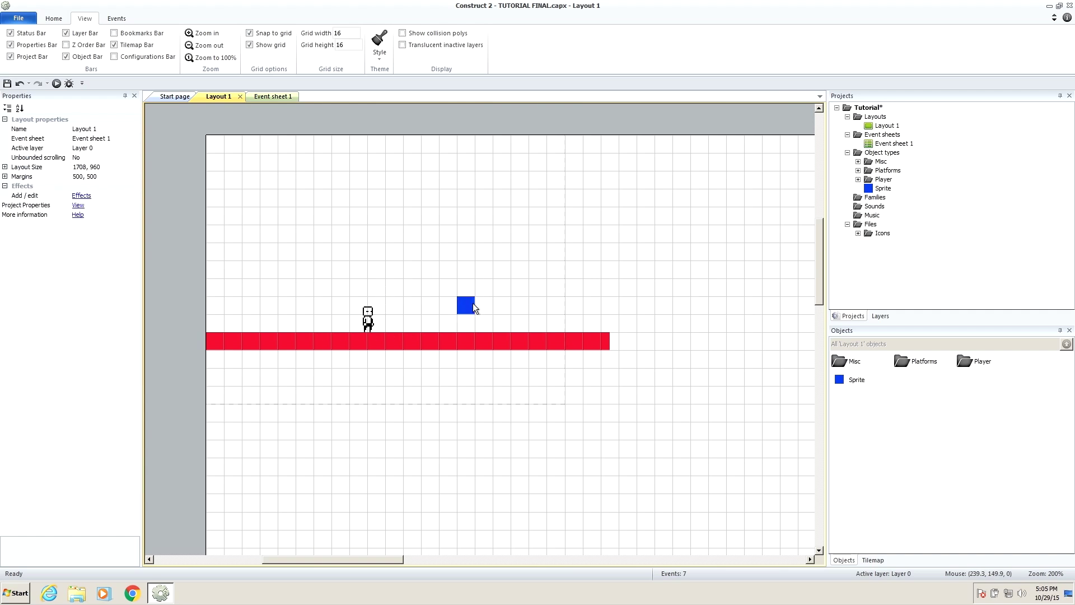
click(471, 287)
click(540, 297)
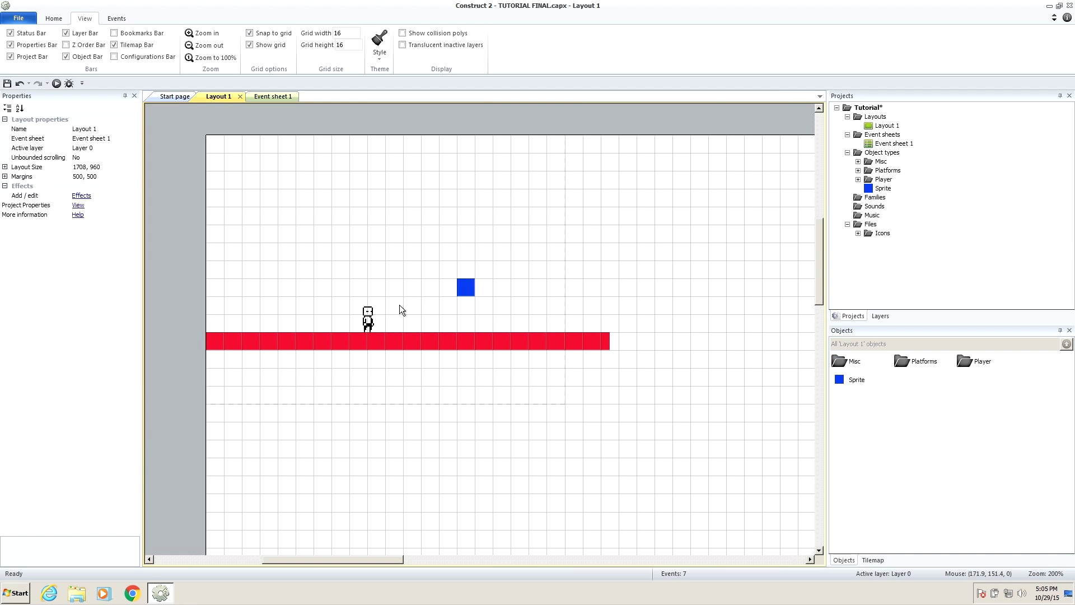
Run the layout, test the player's jump and movement around the blue block, and close the preview
click(55, 83)
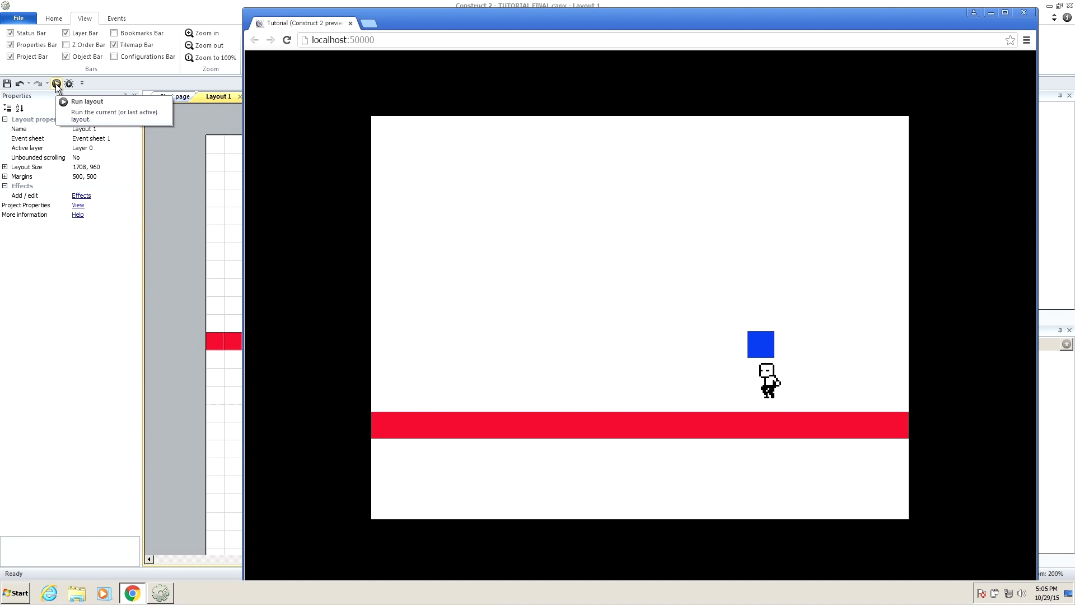
key(Up)
key(Left)
key(Up)
key(alt+F4)
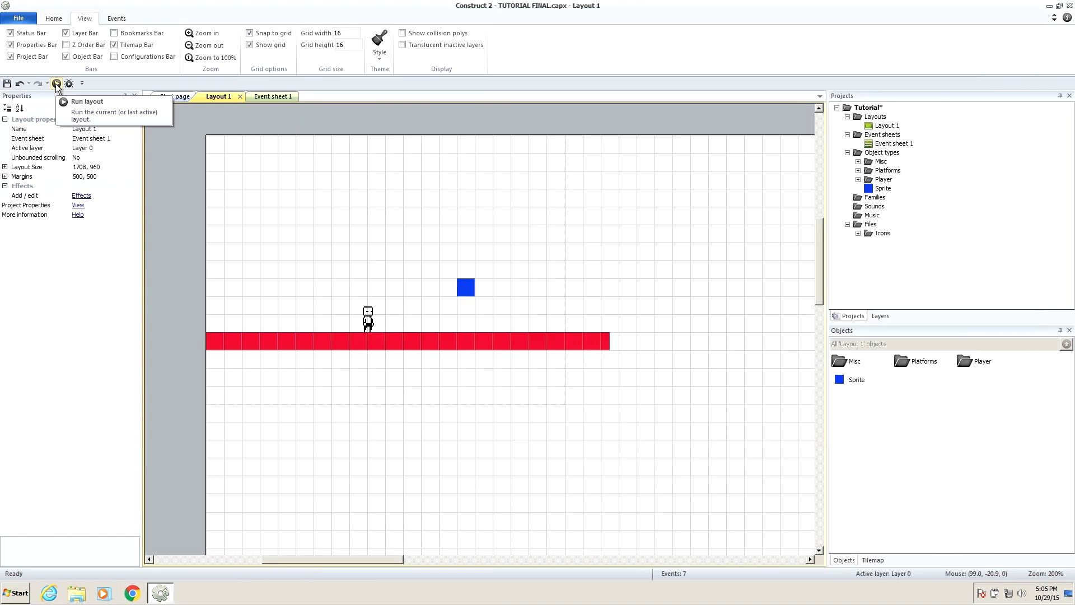
Add the Solid behavior to the blue sprite
mouse_move(471, 291)
mouse_down()
mouse_move(492, 248)
mouse_move(457, 274)
mouse_move(427, 262)
mouse_move(498, 294)
mouse_move(463, 283)
mouse_move(473, 289)
mouse_up()
click(515, 274)
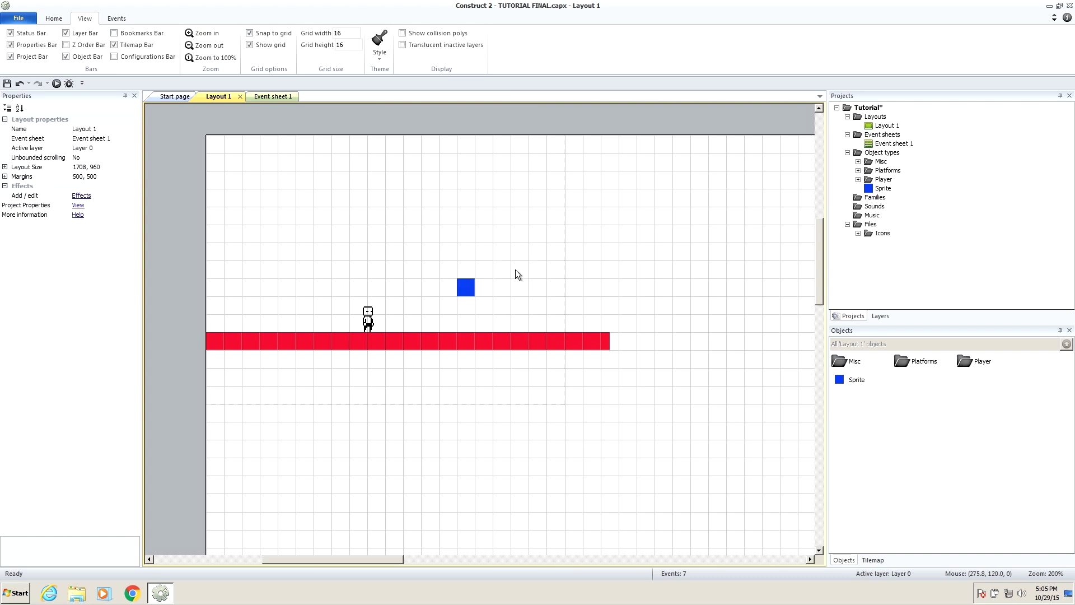
click(465, 288)
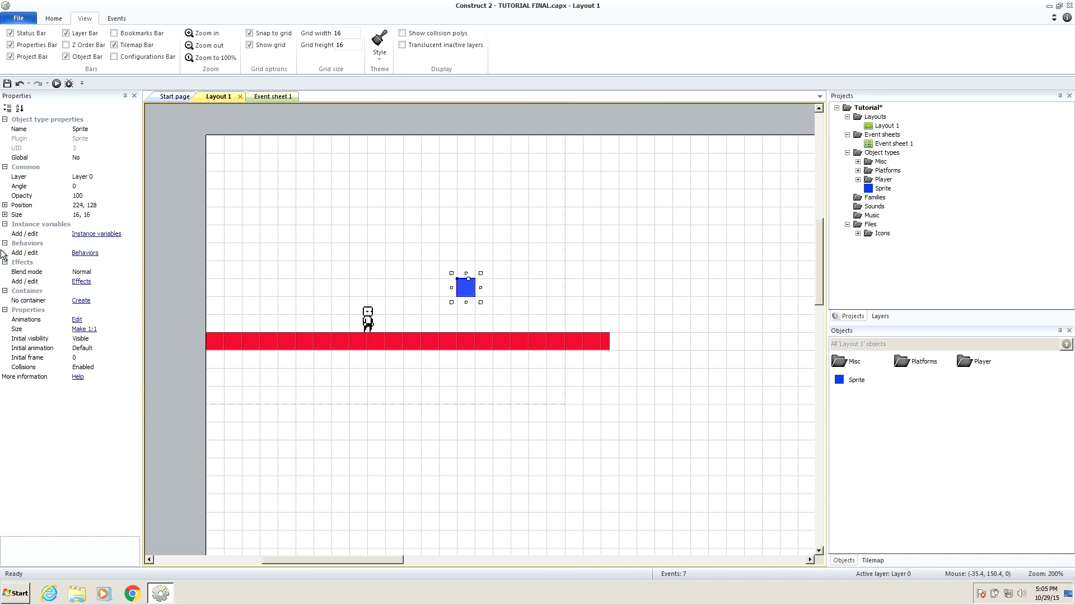
click(93, 254)
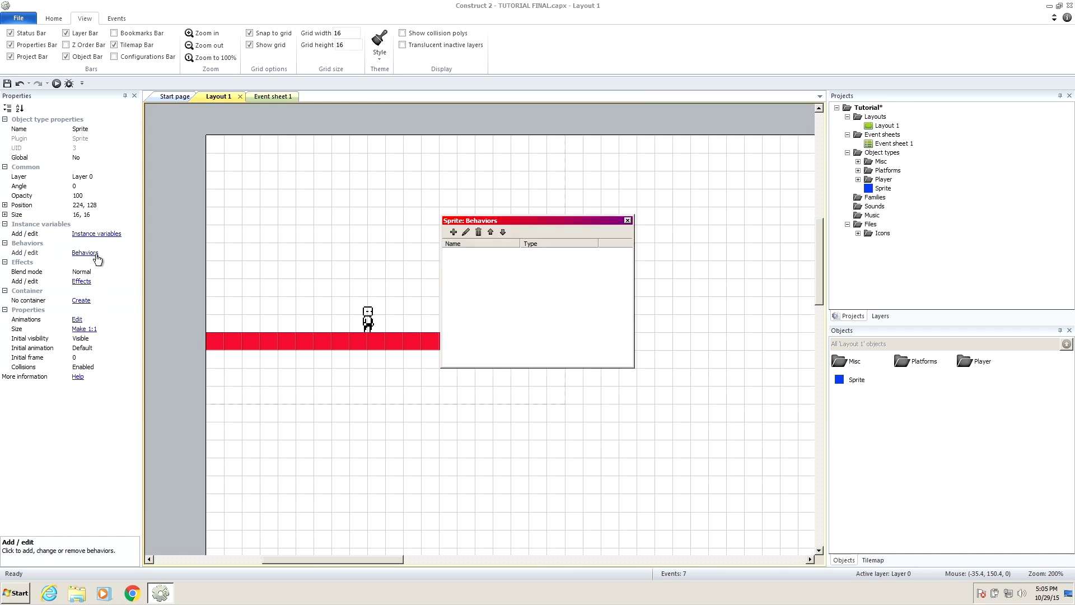
click(454, 236)
double_click(598, 236)
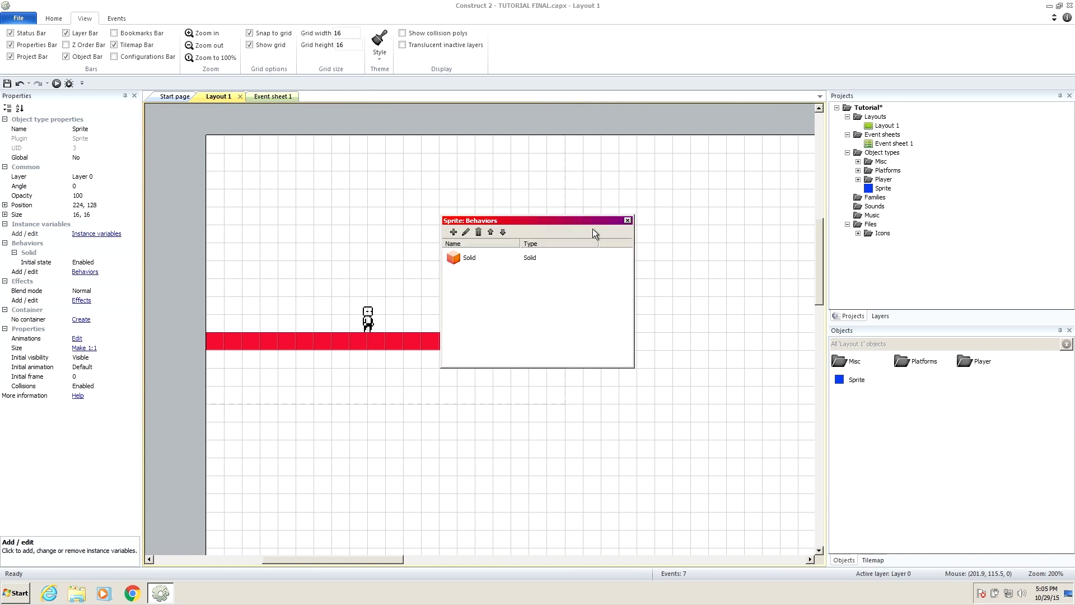
click(628, 221)
Run the layout, test the player landing on and bumping into the solid blue block from several sides, and close the preview
click(56, 84)
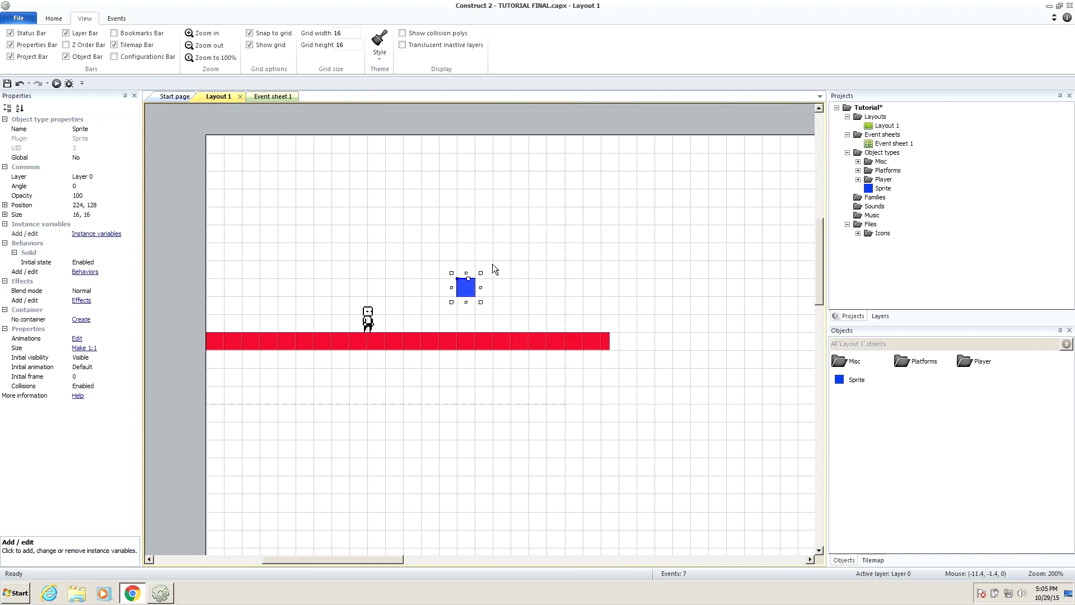
key(Right)
key(Up)
key(Left)
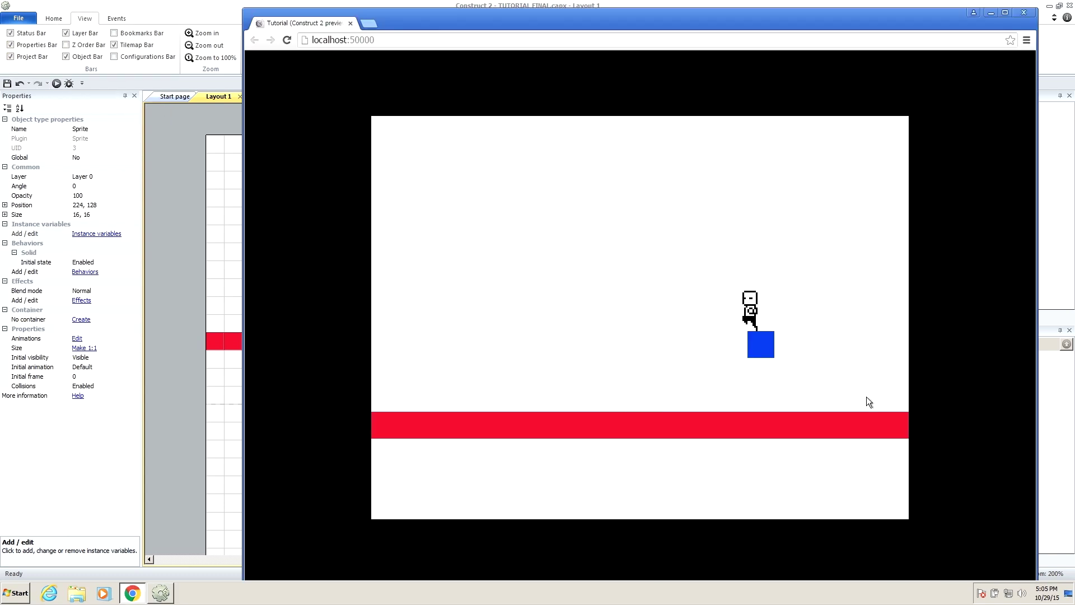
key(Right)
key(Left)
key(Up)
key(Right)
key(Up)
key(Right)
key(Left)
key(Left)
key(Up)
key(Right)
key(Left)
key(Up)
key(Right)
key(Left)
key(Up)
key(Right)
key(Left)
click(351, 23)
Open the first frame of the player's Idle animation for editing its collision polygon
click(371, 319)
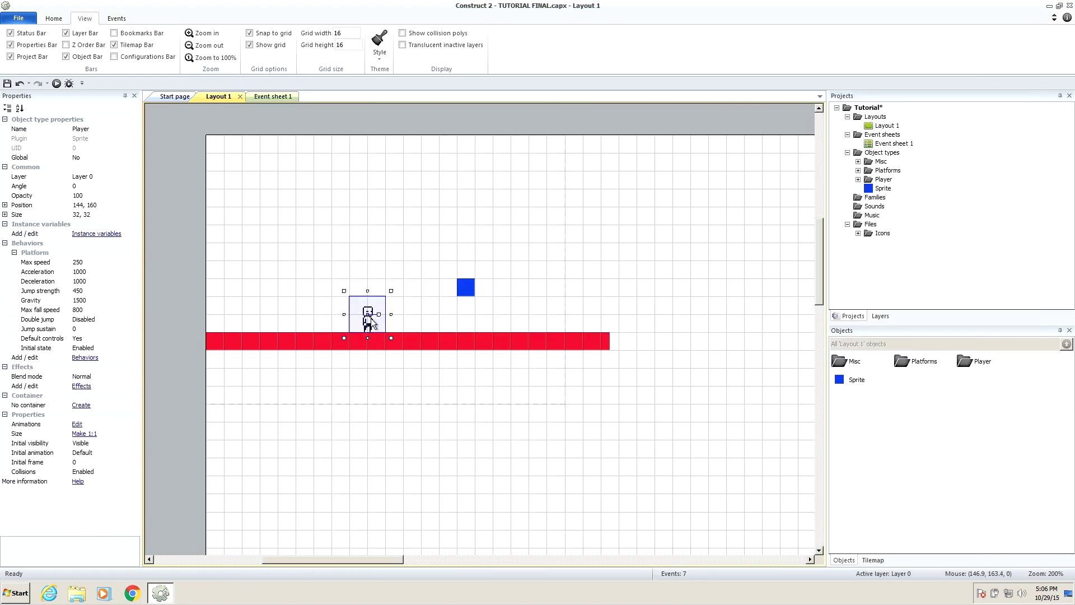
double_click(372, 329)
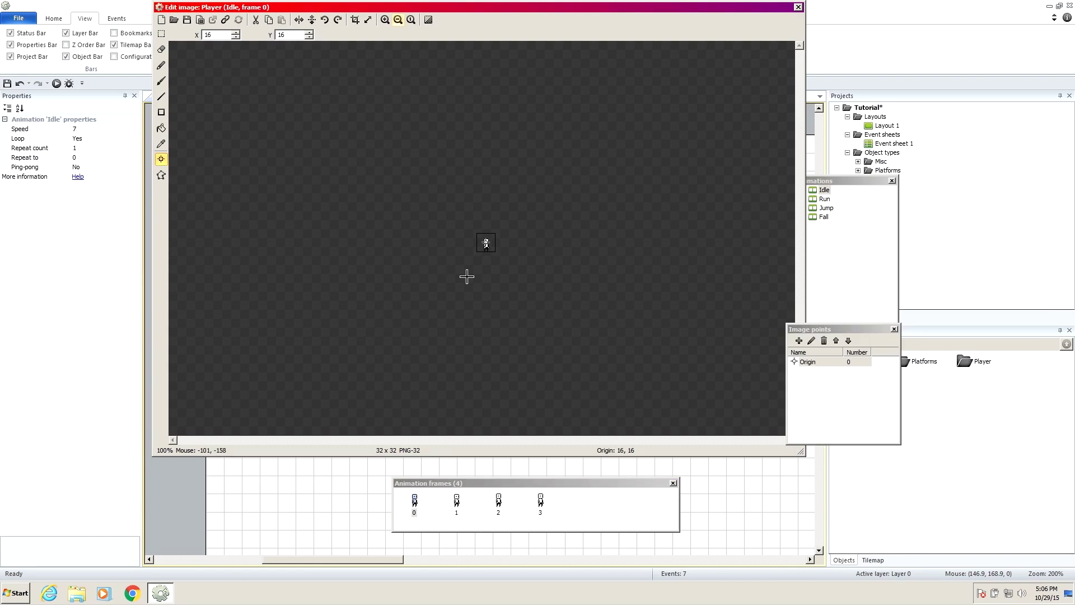
click(385, 20)
click(386, 20)
click(386, 19)
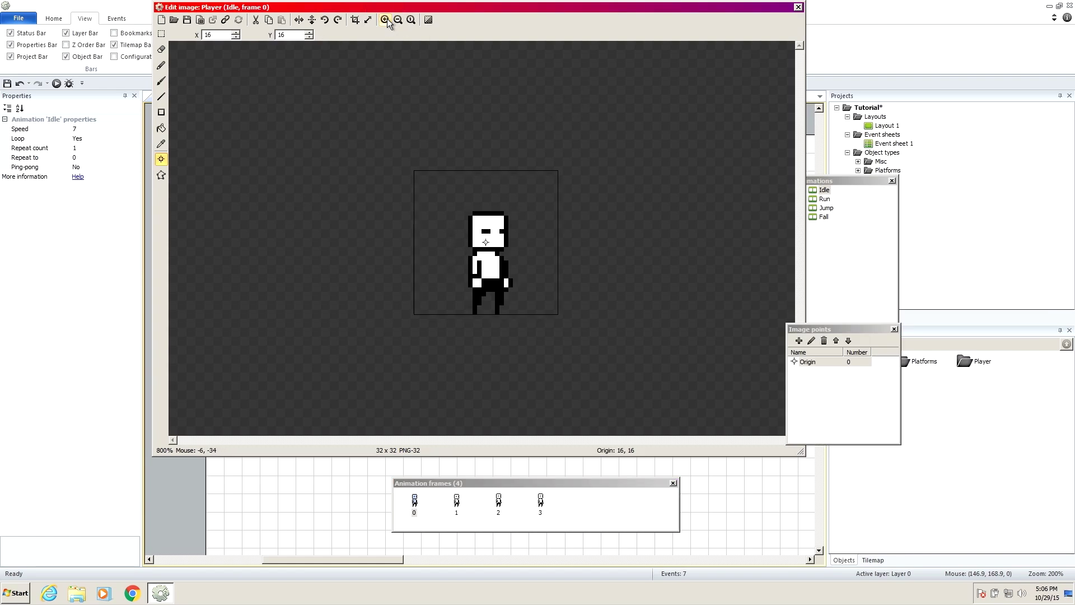
click(161, 176)
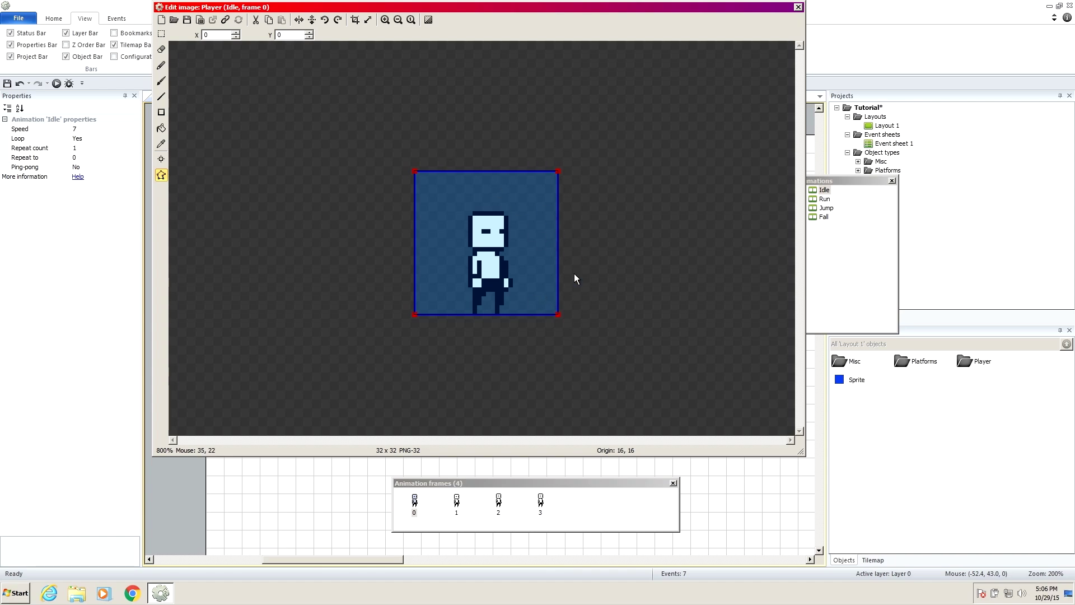
Move the lower-left point of the player's collision polygon to X 13, Y 32
click(414, 314)
drag(413, 313, 469, 329)
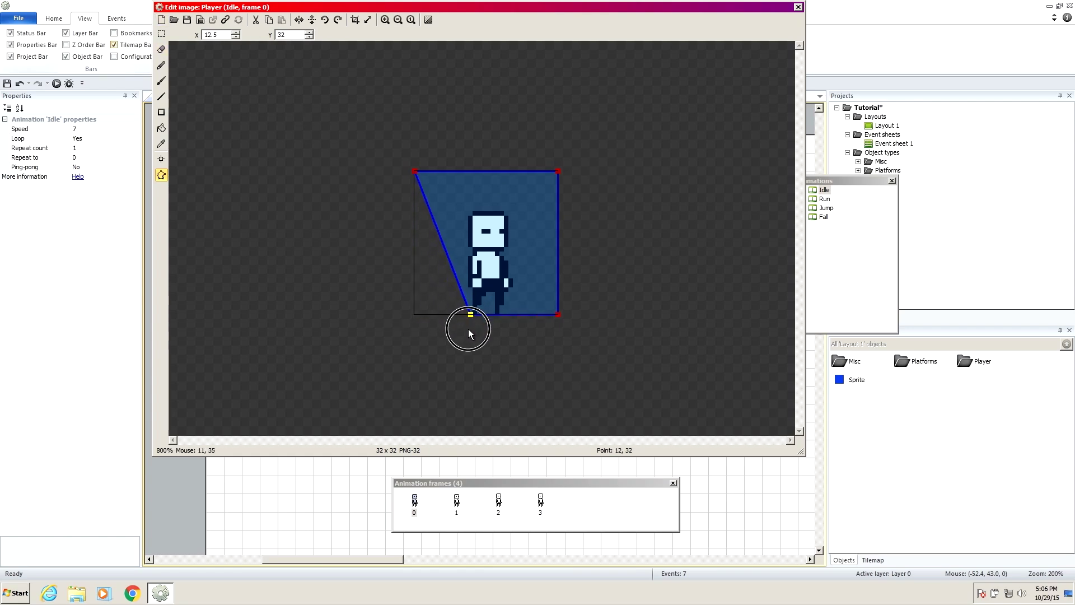
click(234, 31)
click(238, 29)
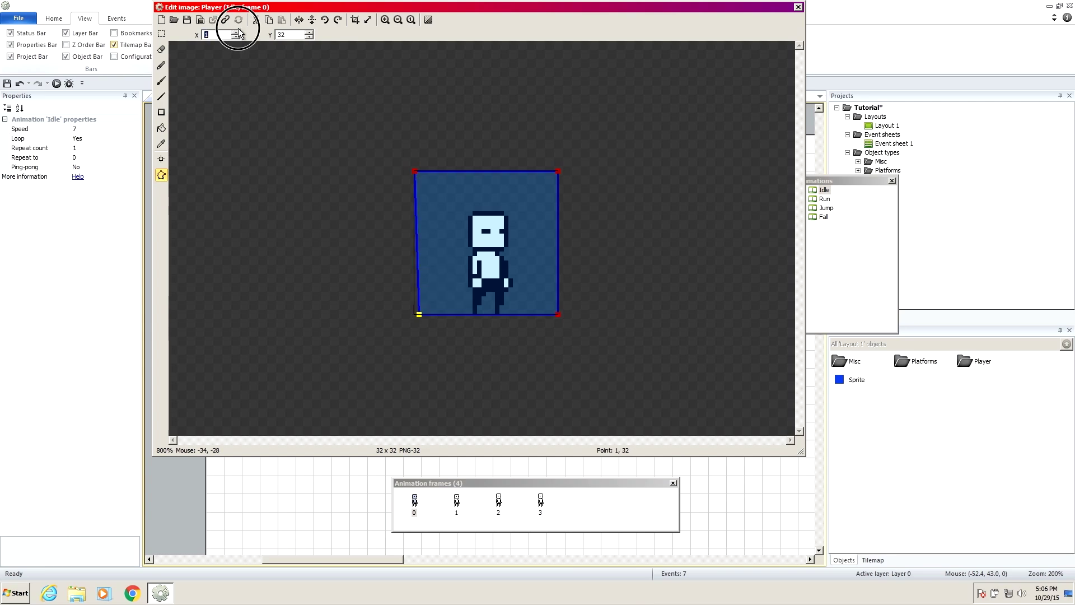
click(238, 32)
click(238, 32)
click(238, 32)
click(238, 32)
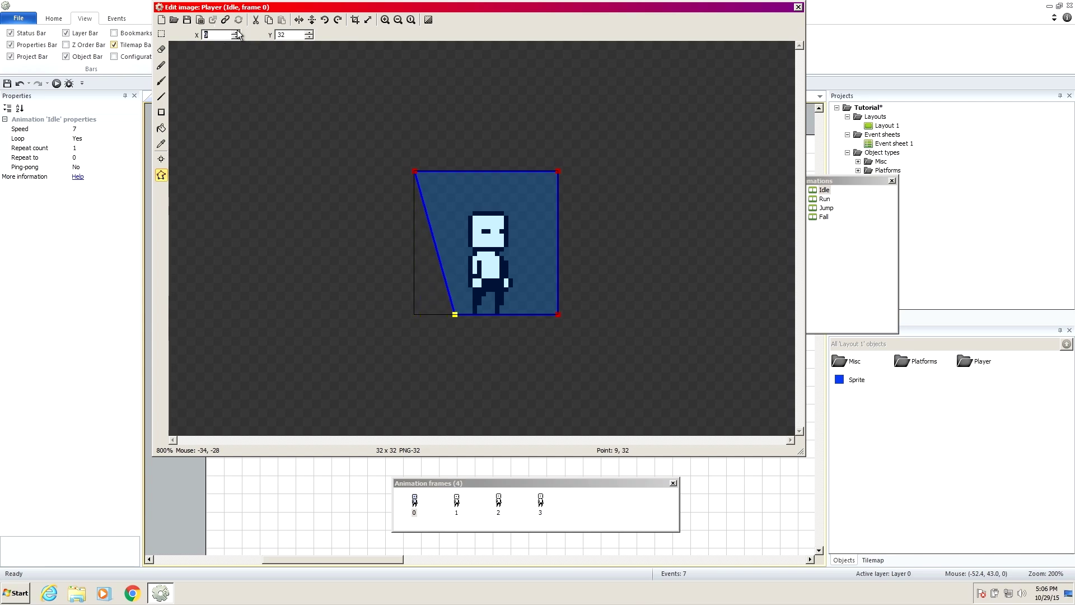
click(236, 32)
click(236, 32)
click(235, 31)
Move the upper-left point of the collision polygon to X 13, Y 9, at the top of the character's head
click(235, 32)
click(414, 171)
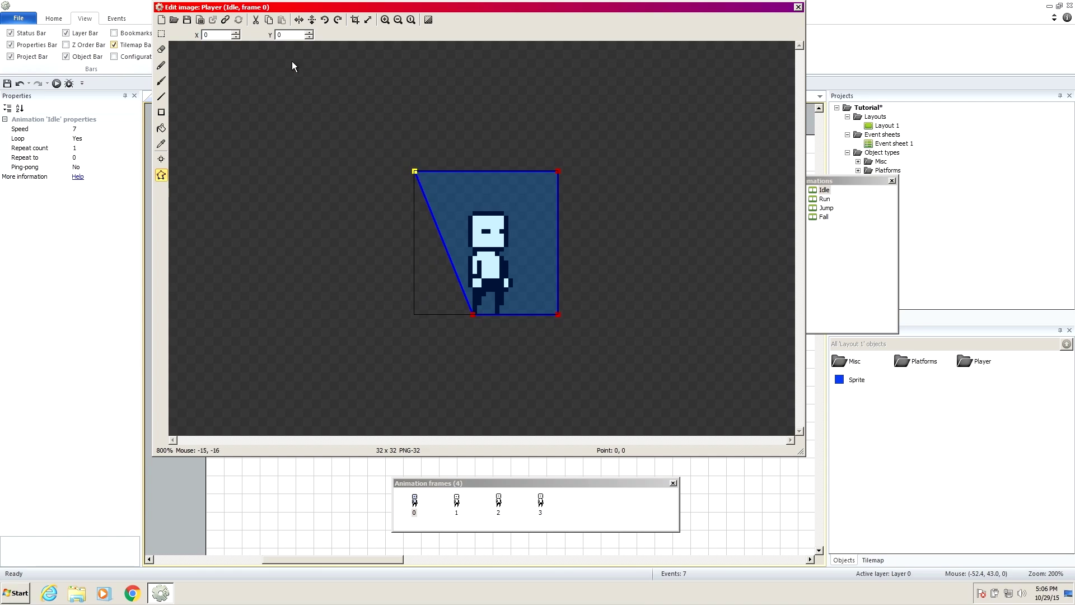
click(236, 32)
click(236, 31)
click(236, 32)
click(236, 32)
click(235, 32)
click(235, 32)
click(236, 32)
click(236, 32)
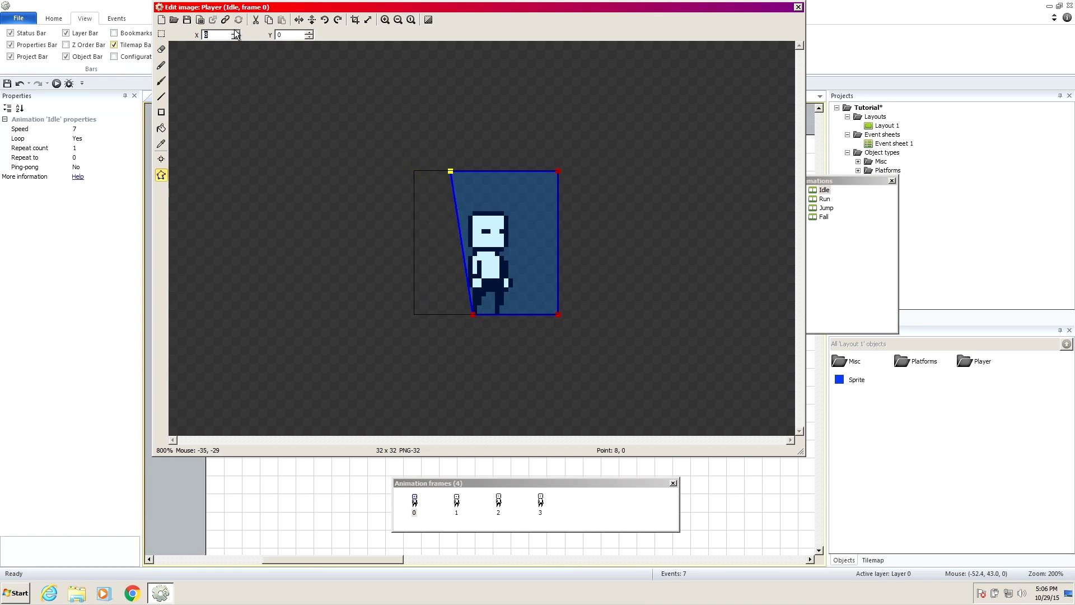
click(236, 31)
click(235, 32)
click(235, 32)
click(236, 32)
click(235, 32)
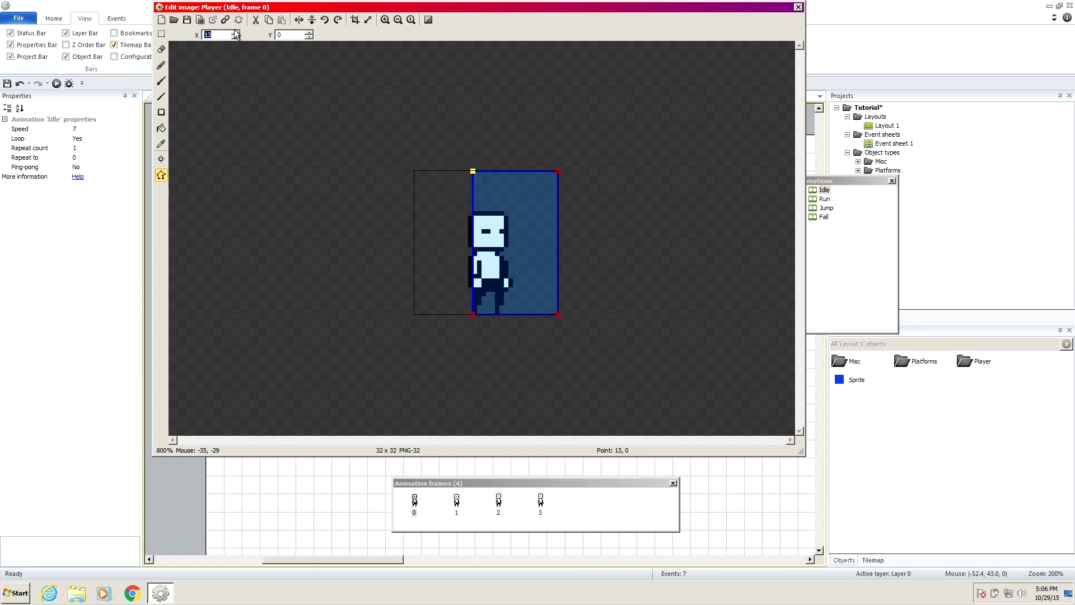
click(311, 33)
click(311, 32)
click(311, 33)
click(312, 33)
click(311, 32)
click(312, 32)
click(312, 33)
click(311, 32)
click(312, 33)
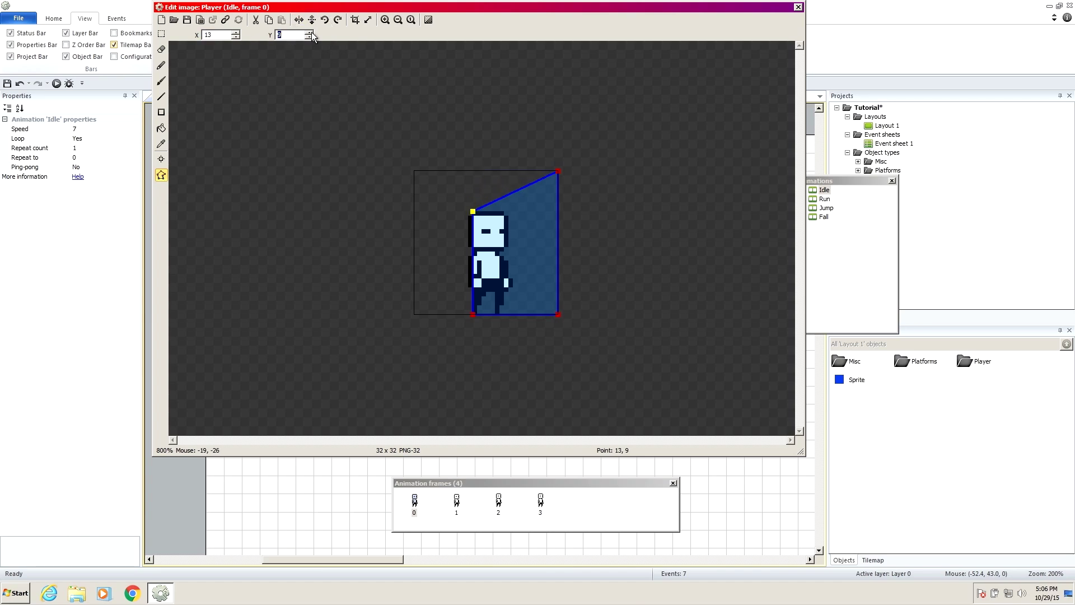
Move the upper-right point of the collision polygon to X 21, Y 9
click(558, 171)
click(307, 33)
click(307, 33)
click(307, 33)
click(307, 33)
click(307, 32)
click(307, 33)
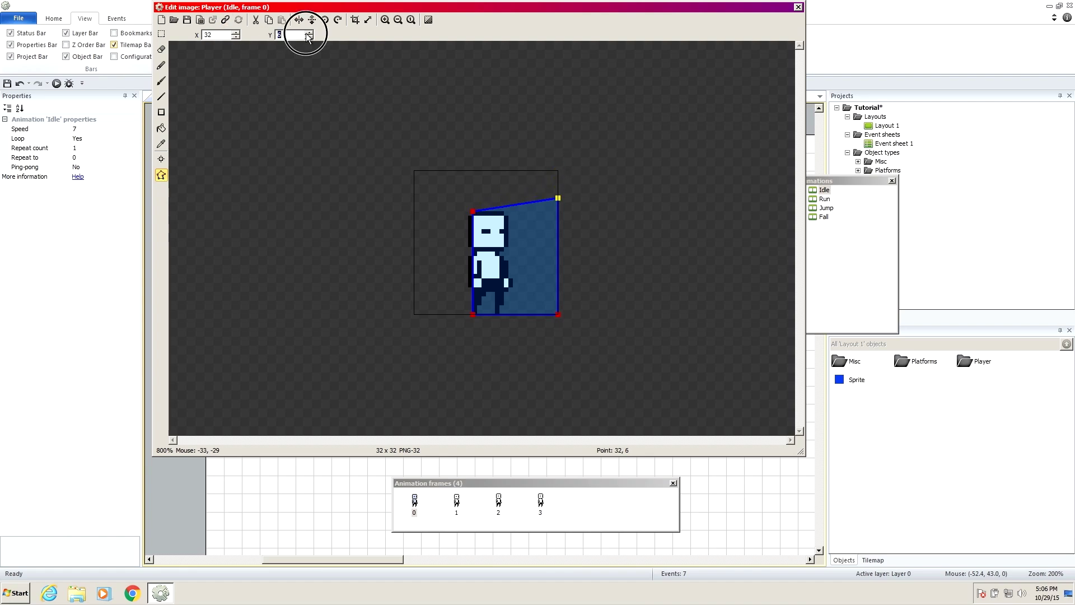
click(308, 33)
click(308, 33)
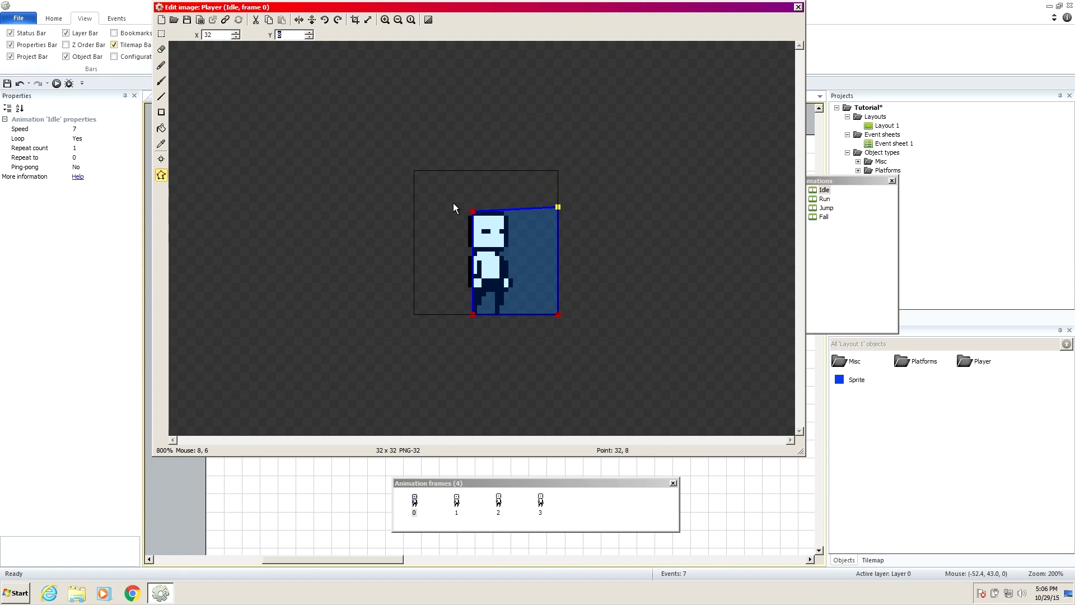
click(309, 32)
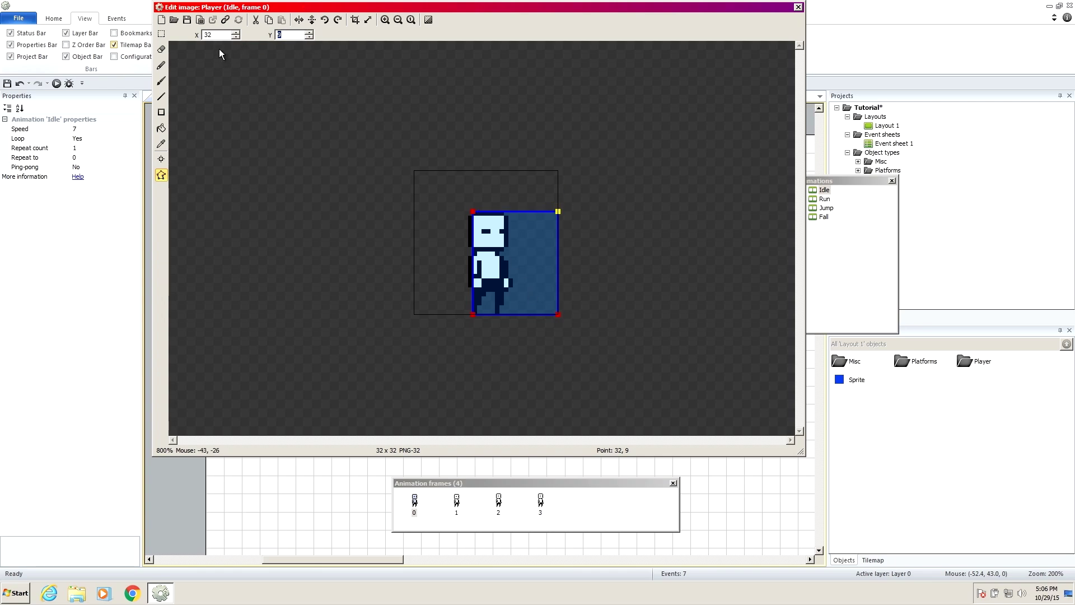
click(235, 37)
click(235, 37)
click(235, 37)
click(235, 37)
click(235, 37)
click(235, 37)
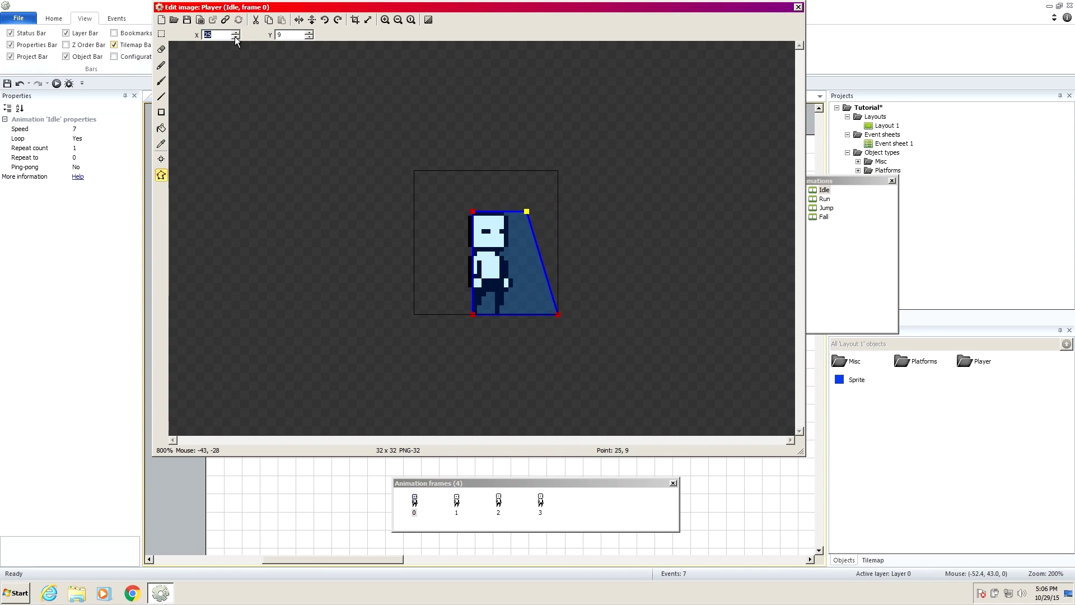
click(235, 37)
click(236, 37)
Move the lower-right point of the collision polygon to X 21, Y 32
click(235, 37)
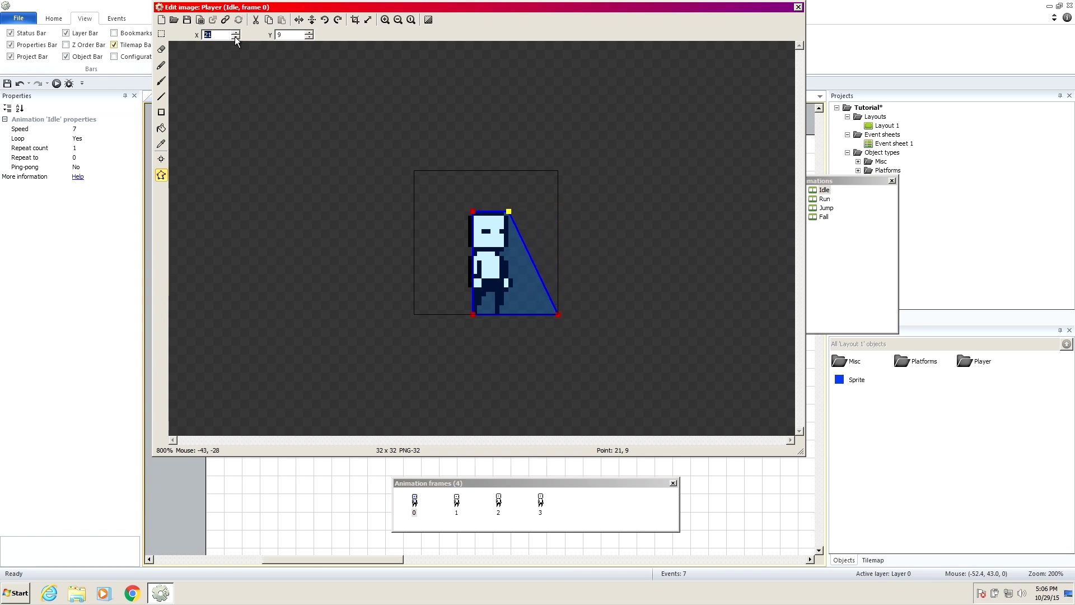
click(557, 313)
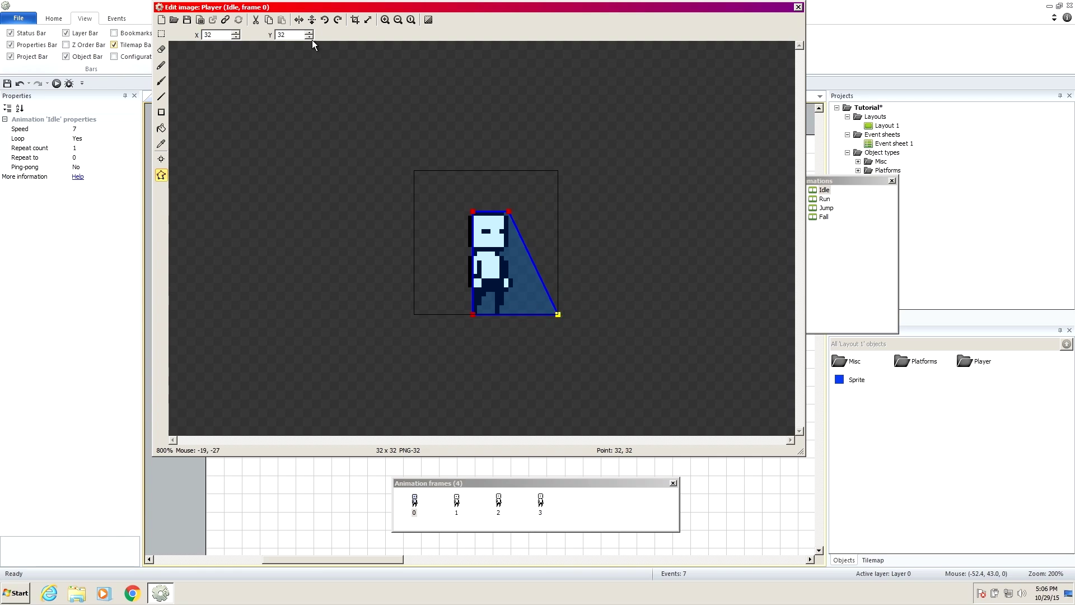
click(235, 37)
click(236, 37)
click(235, 37)
click(235, 37)
click(236, 36)
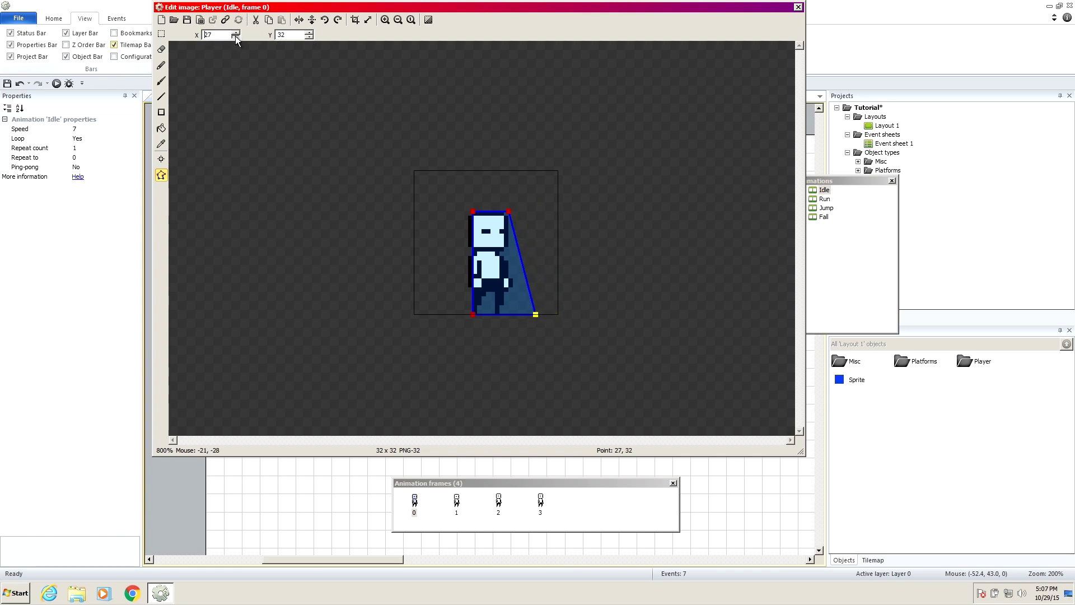
click(235, 37)
click(235, 37)
click(235, 37)
click(235, 37)
click(235, 37)
click(235, 37)
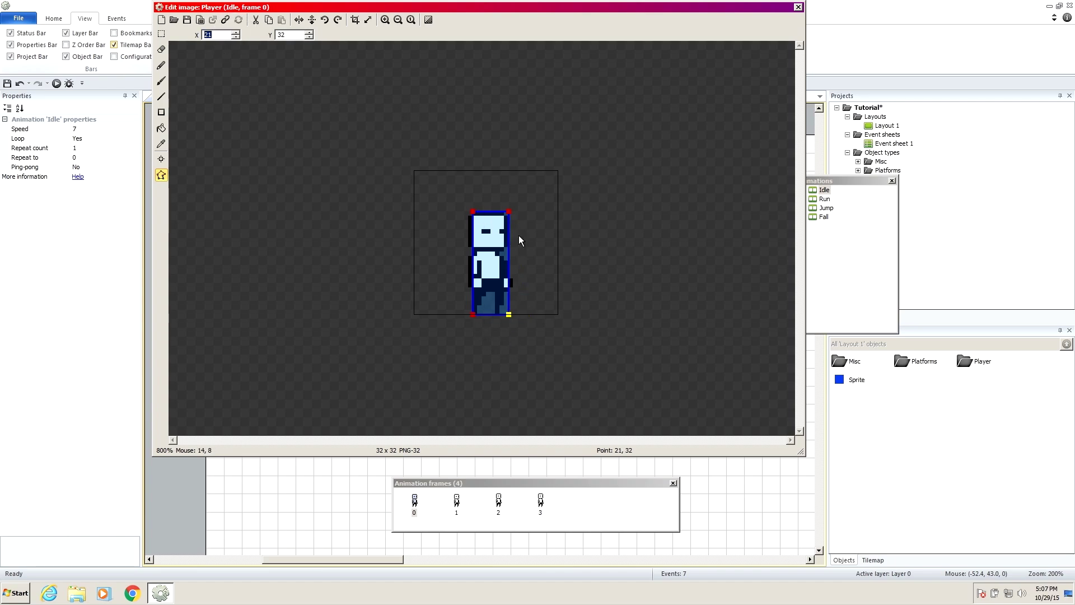
Shift the upper-left and lower-left points of the collision polygon to X 12, keeping their heights at Y 9 and Y 32
click(472, 211)
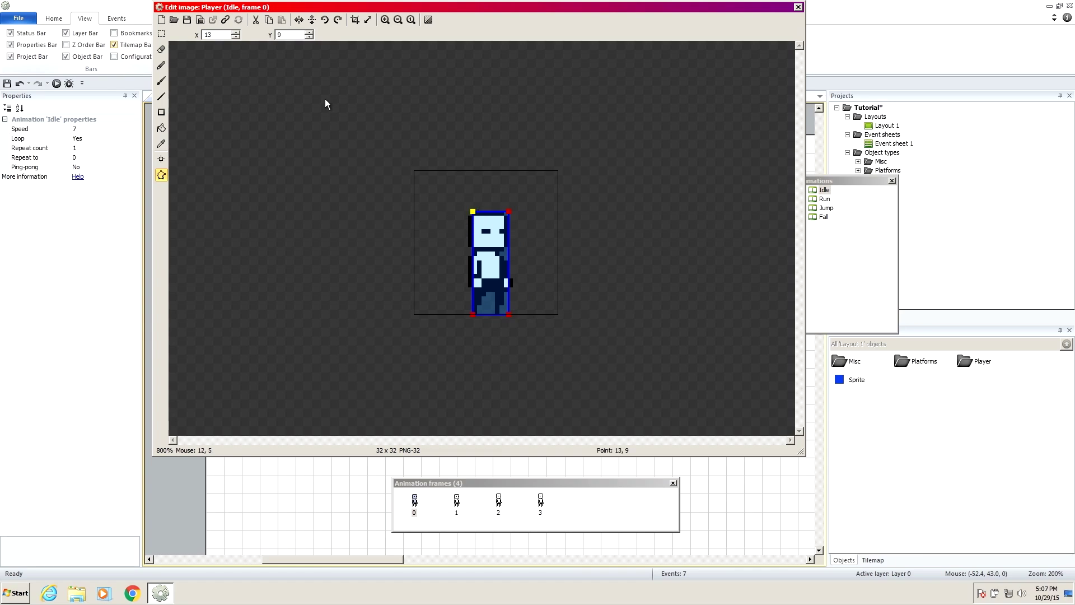
click(310, 33)
click(311, 33)
click(312, 36)
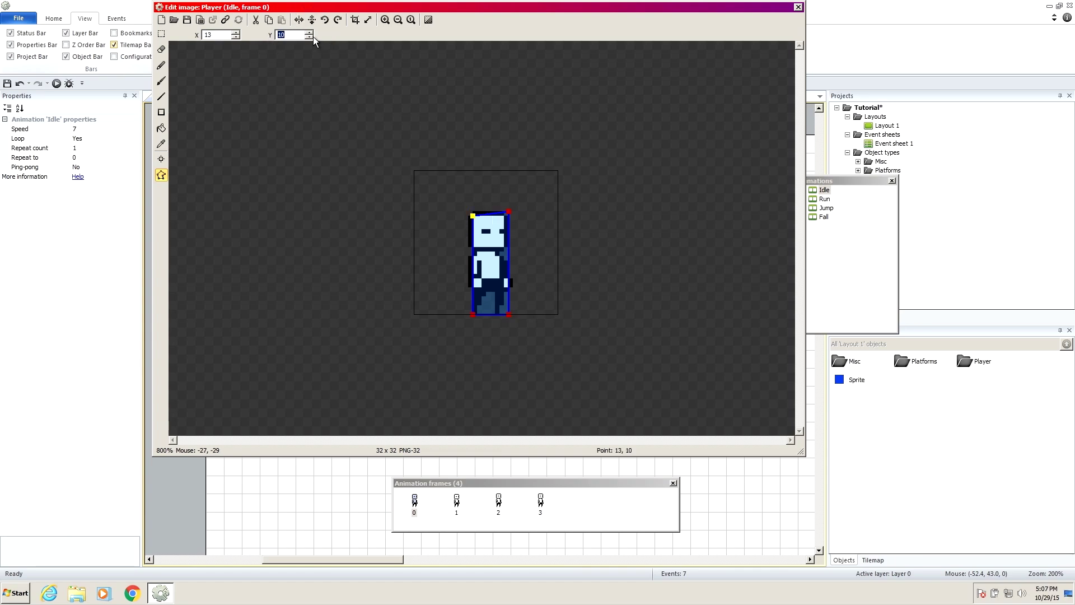
click(235, 37)
click(473, 315)
click(235, 37)
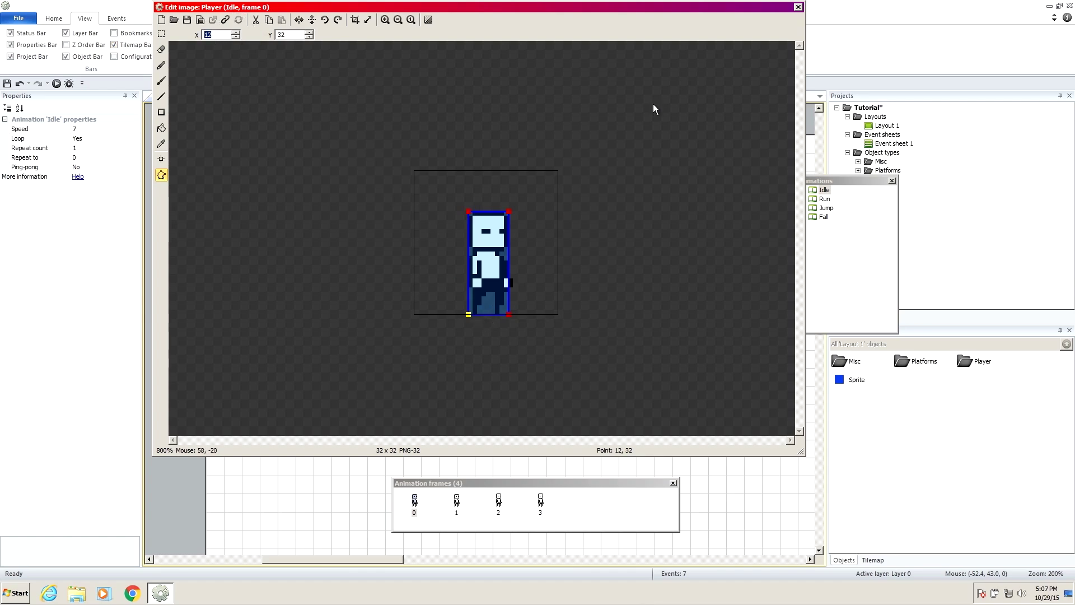
Apply the collision polygon to all of the player's animations and close the image editor
right_click(488, 242)
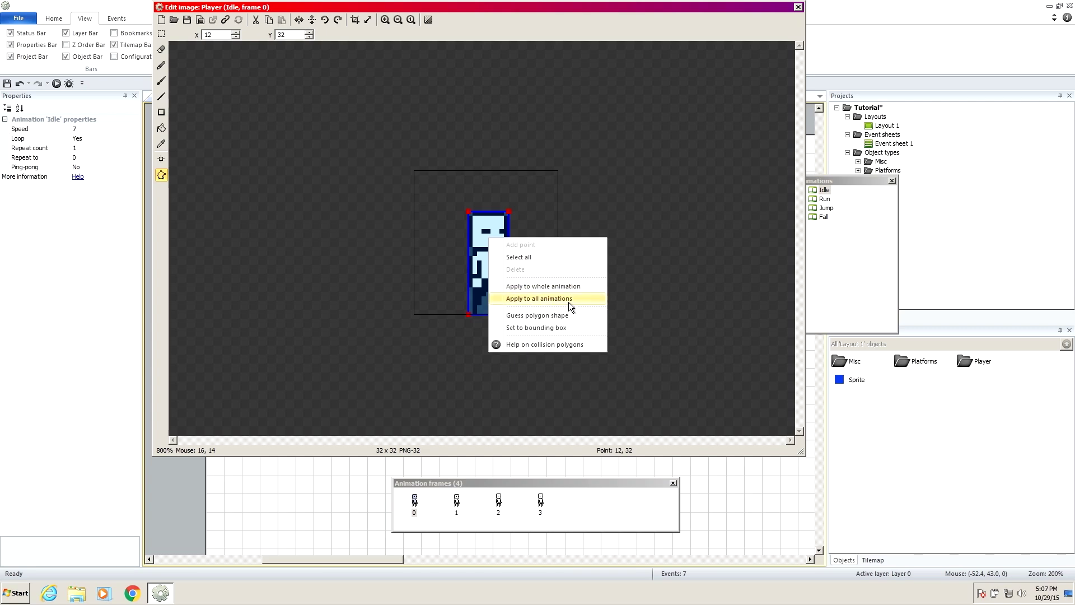
click(532, 300)
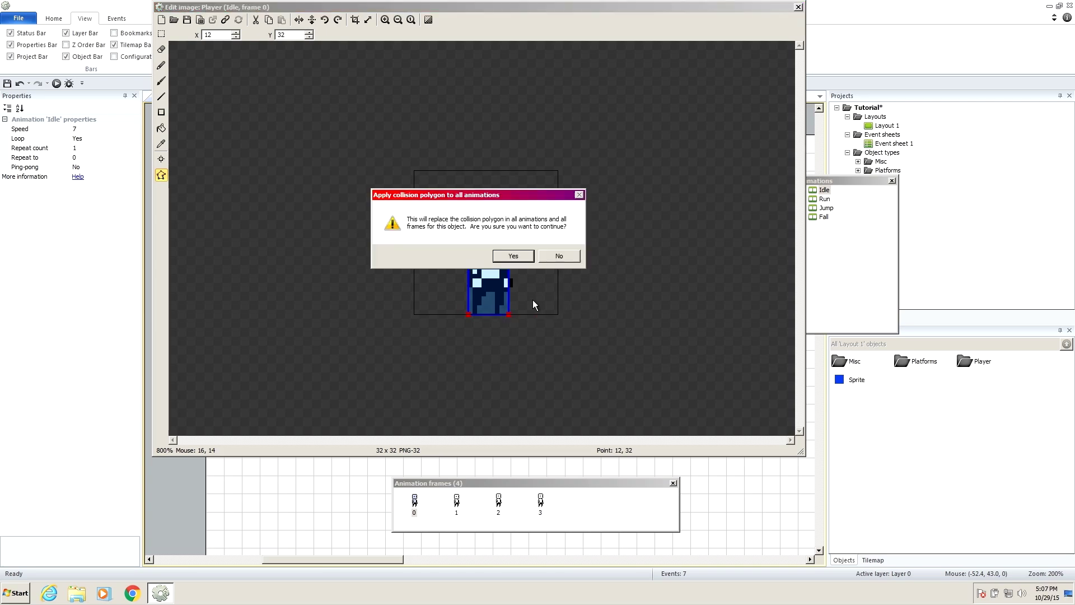
click(510, 257)
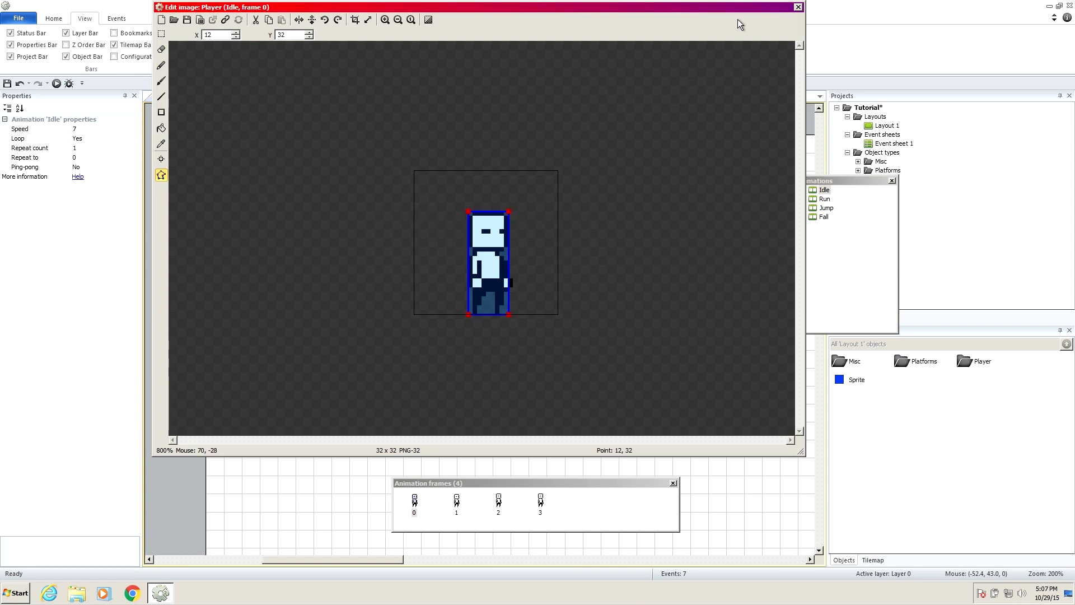
click(798, 7)
Preview the layout, run and jump the player around and onto the blue block to test its collisions, and close the preview
click(263, 145)
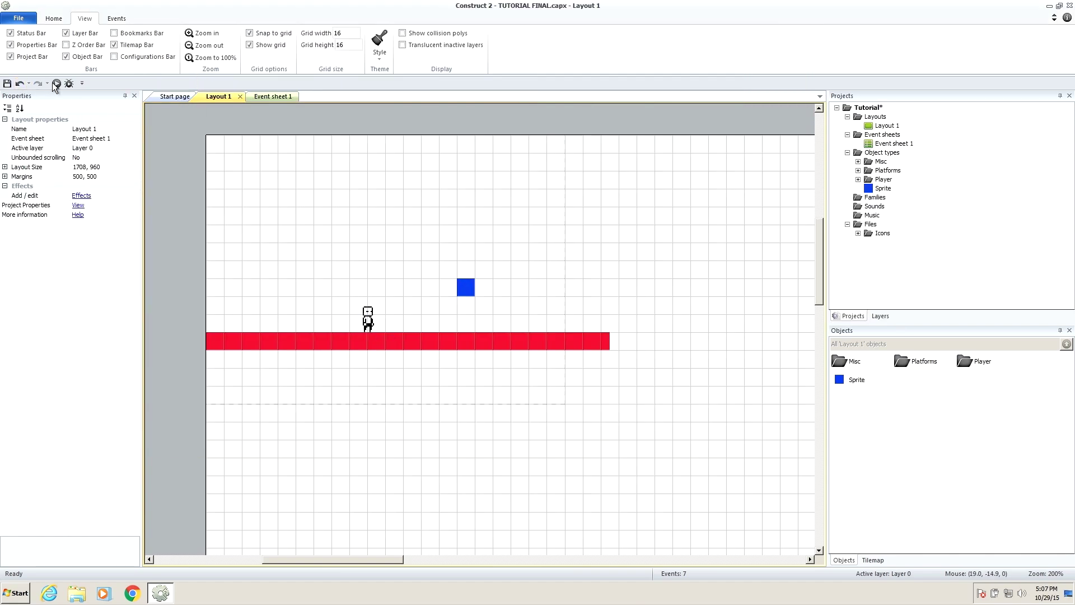
key(Right)
key(Up)
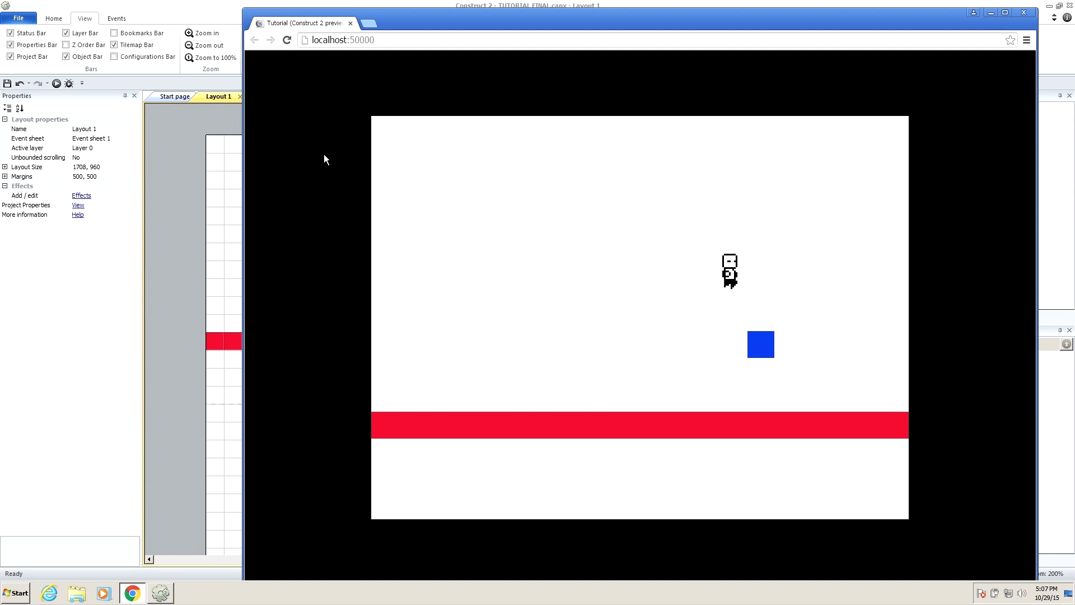
key(Up)
key(Right)
key(Left)
key(Right)
key(Up)
key(Left)
key(Left)
key(Up)
key(Up)
key(Right)
key(Left)
key(Right)
key(Up)
key(Left)
key(Left)
key(Up)
key(Left)
key(Right)
key(Left)
key(Up)
key(Right)
key(Left)
key(Up)
key(Left)
key(Right)
key(Up)
key(Left)
key(Up)
key(Right)
key(Left)
key(Up)
key(Up)
key(Right)
key(Up)
key(Up)
key(Left)
key(Right)
key(Up)
key(Left)
key(Right)
key(Left)
key(Up)
key(Right)
key(Left)
key(Right)
key(Up)
key(Left)
key(Right)
key(Left)
key(Right)
key(Right)
key(Left)
key(Right)
key(Left)
key(Right)
key(Right)
key(Left)
key(Right)
key(Up)
key(Left)
key(Right)
key(Up)
key(Left)
key(Up)
key(Right)
key(Left)
click(353, 23)
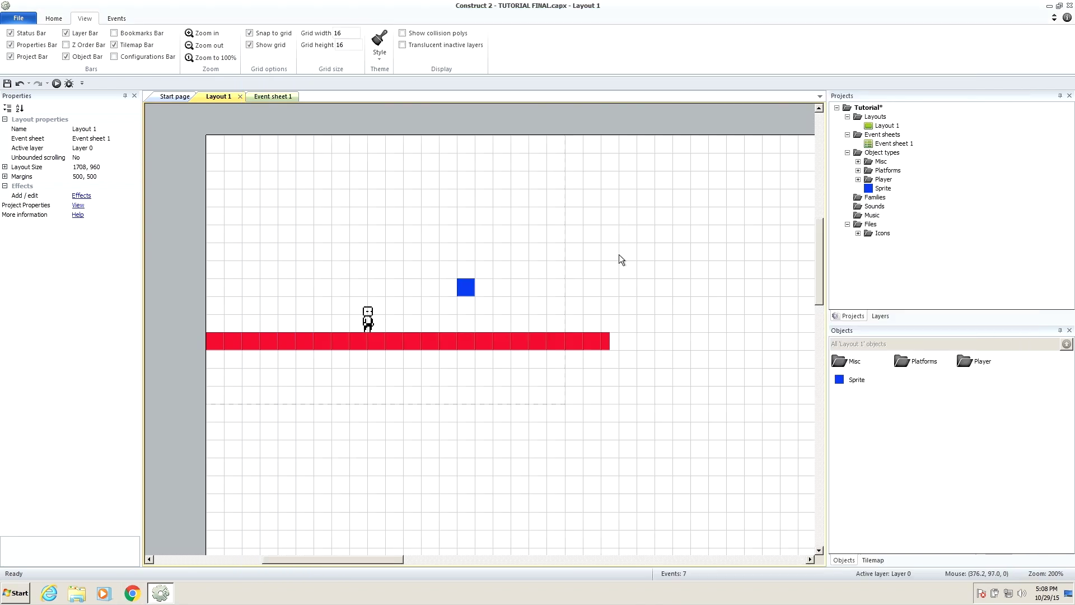
Insert a new sprite object into the layout above and to the right of the blue block
right_click(476, 239)
click(509, 244)
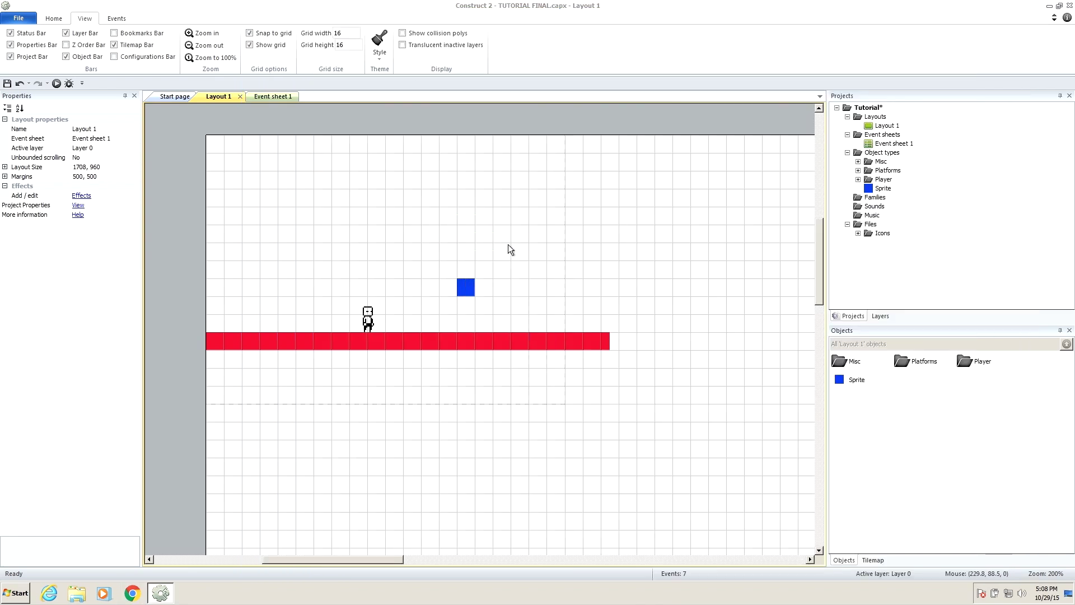
click(569, 355)
double_click(568, 355)
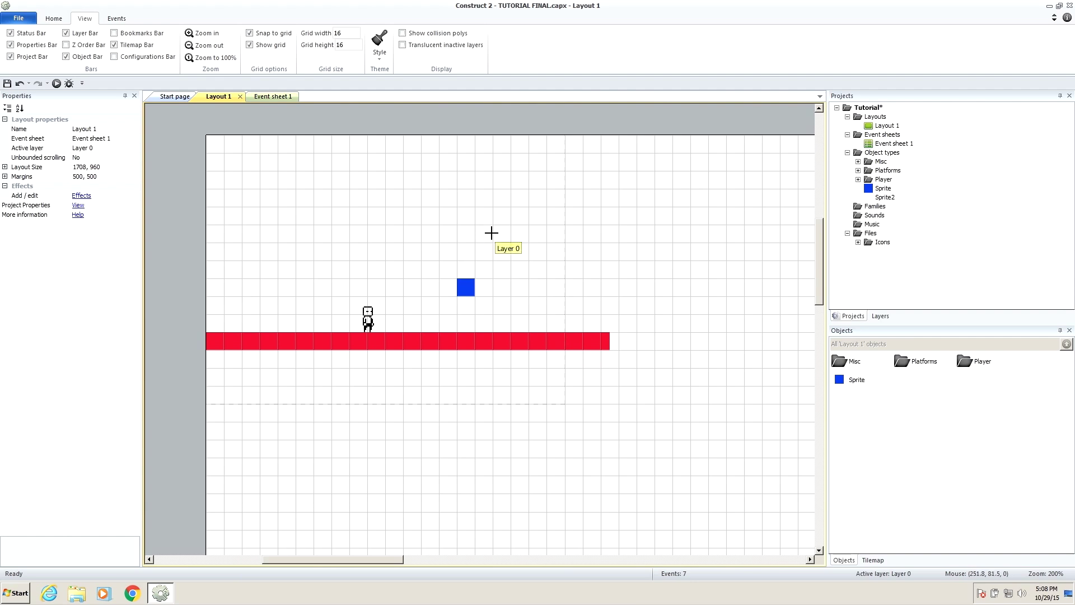
click(506, 240)
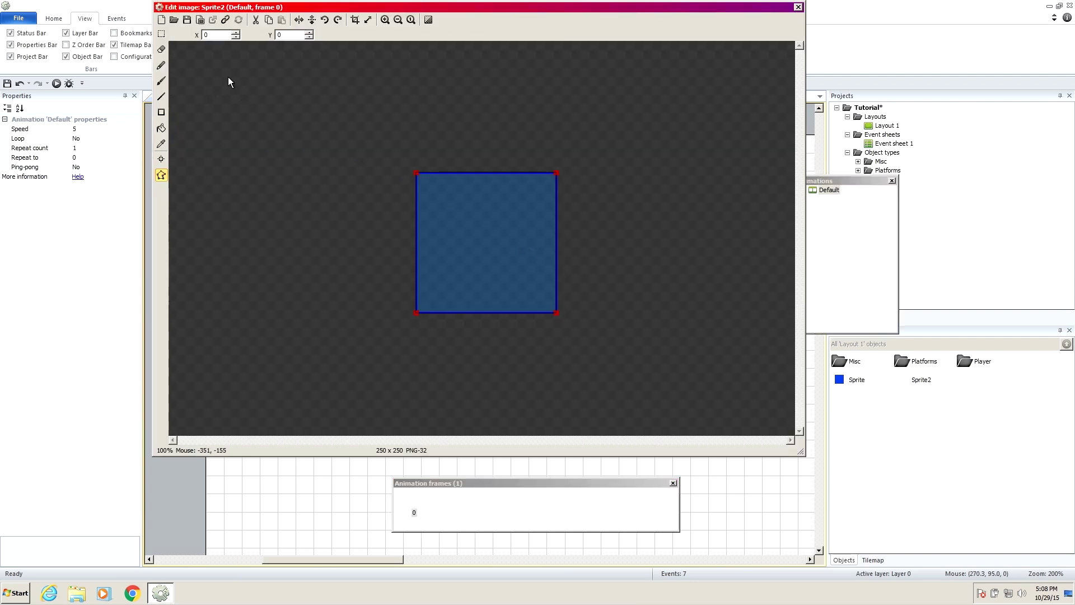
Resize the new sprite's image canvas to 32 by 8 pixels
click(372, 20)
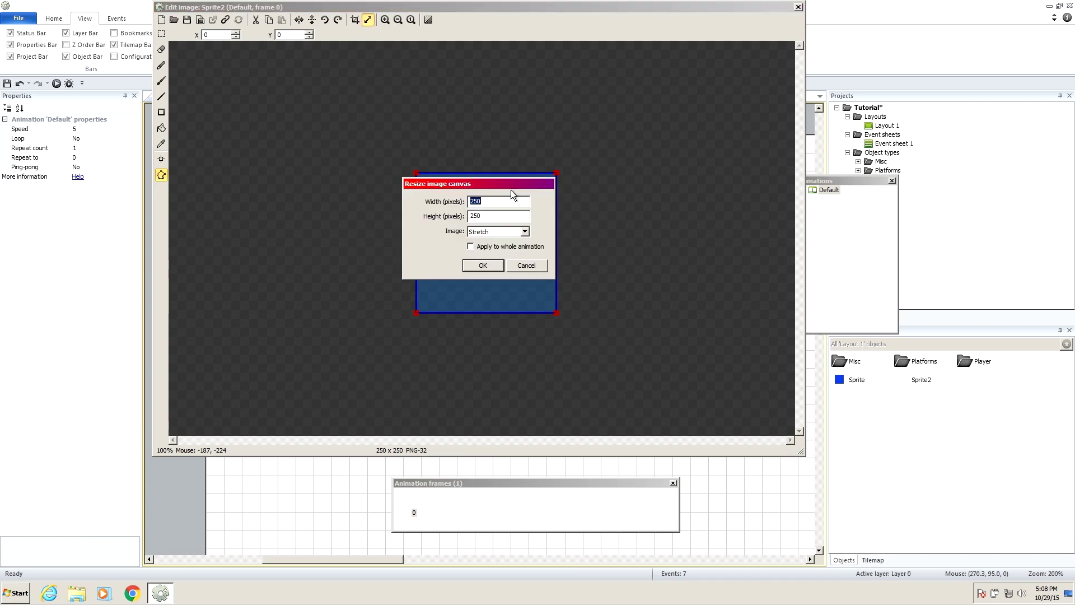
text(16)
key(Tab)
text(8)
click(491, 263)
Fill the 32 by 8 canvas with yellow (red 244, green 224, blue 10) and close the image editor
click(386, 20)
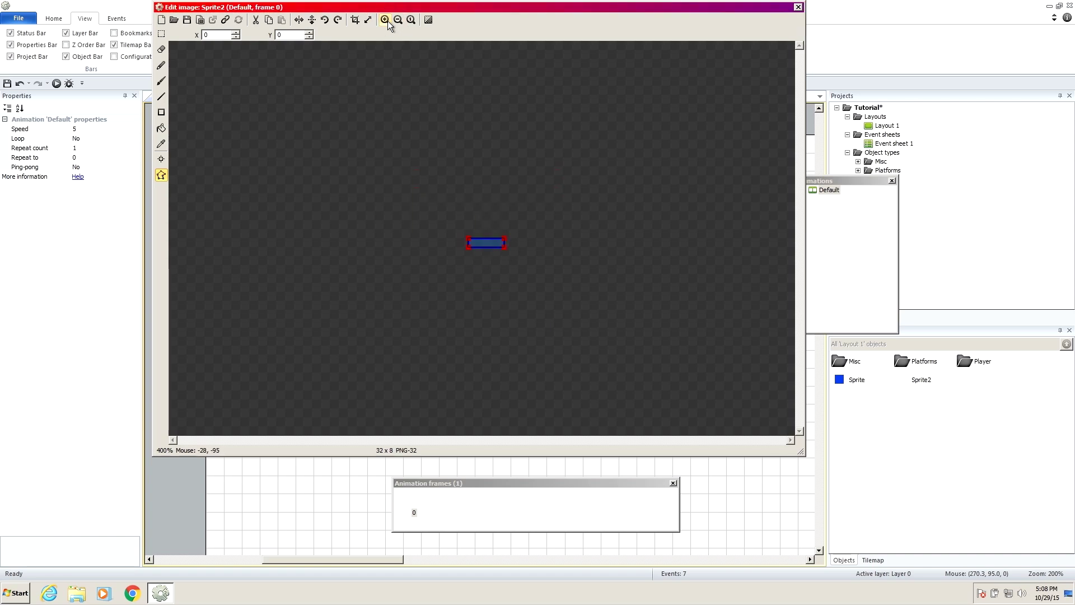
click(386, 20)
click(161, 128)
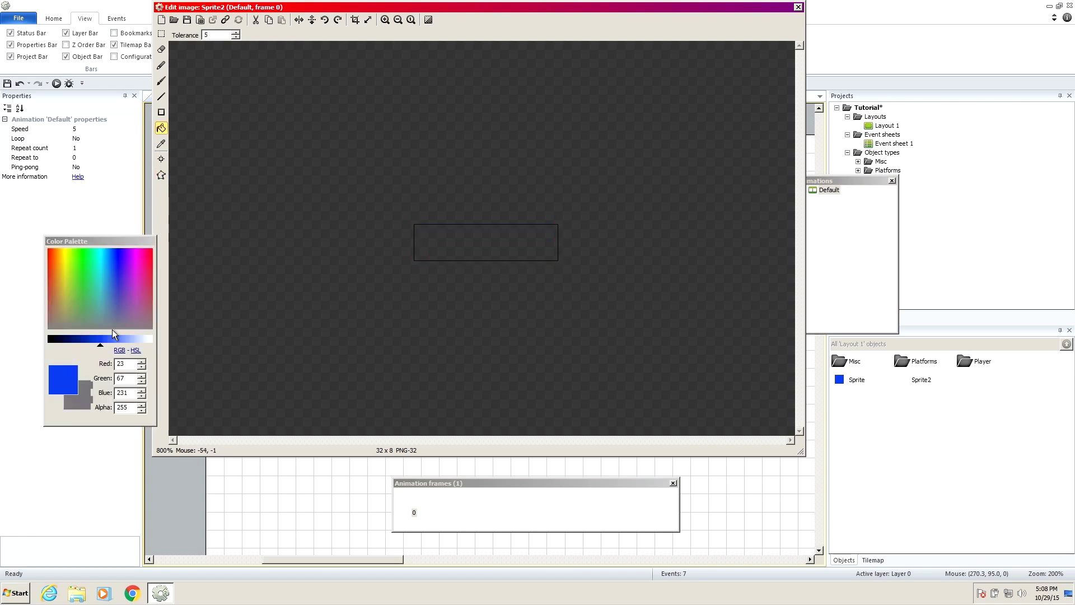
drag(119, 272, 62, 254)
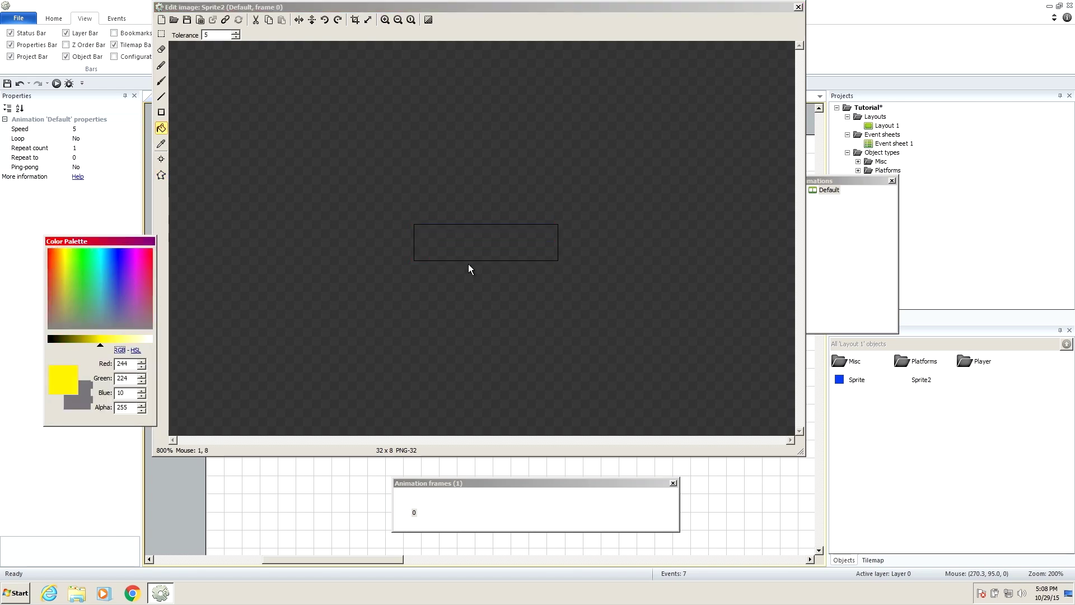
click(485, 260)
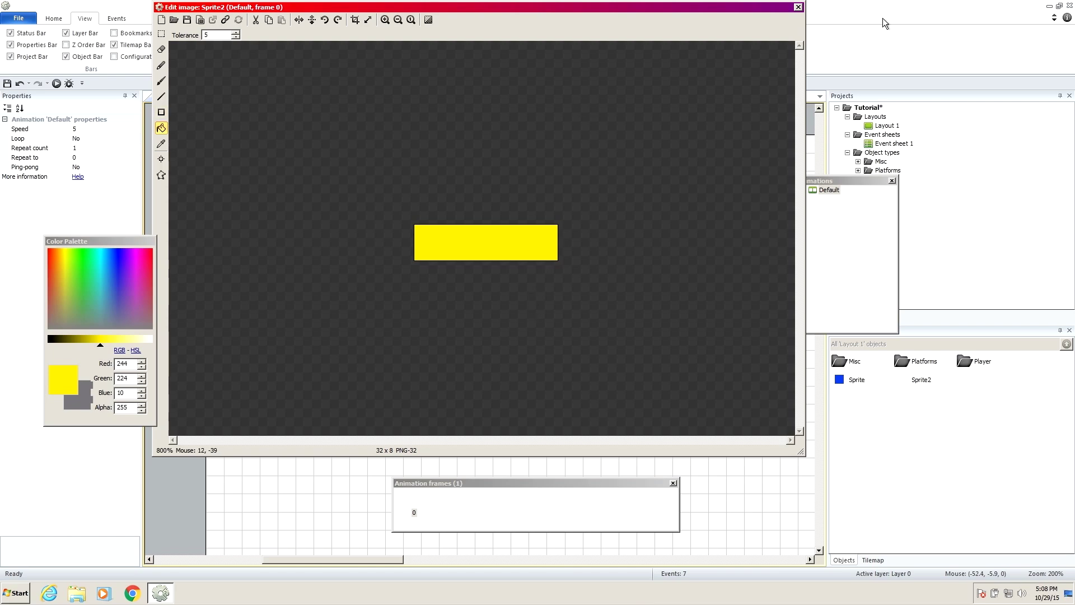
click(799, 7)
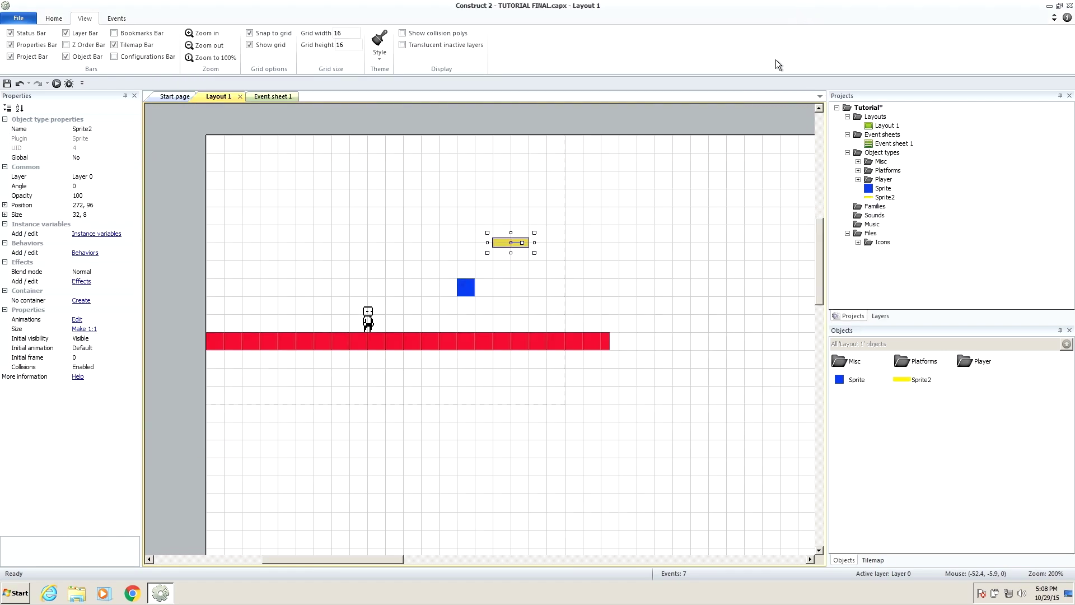
Set the yellow sprite's origin to X 0, Y 0 and place the sprite flush against the blue block's left side at 192, 128
click(530, 254)
drag(519, 246, 531, 285)
double_click(533, 281)
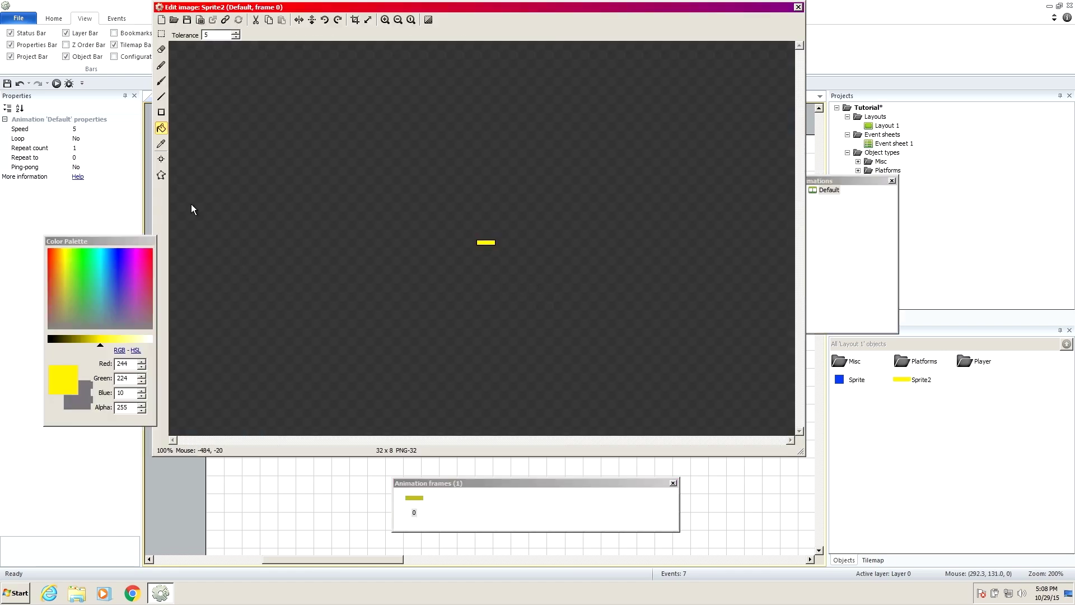
click(161, 160)
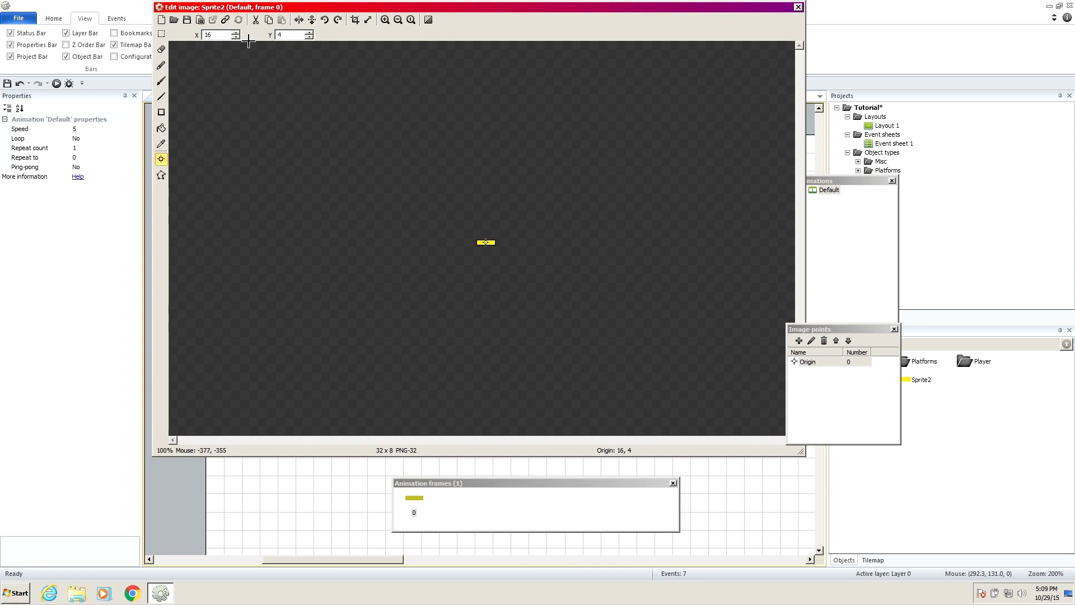
text(00)
click(798, 7)
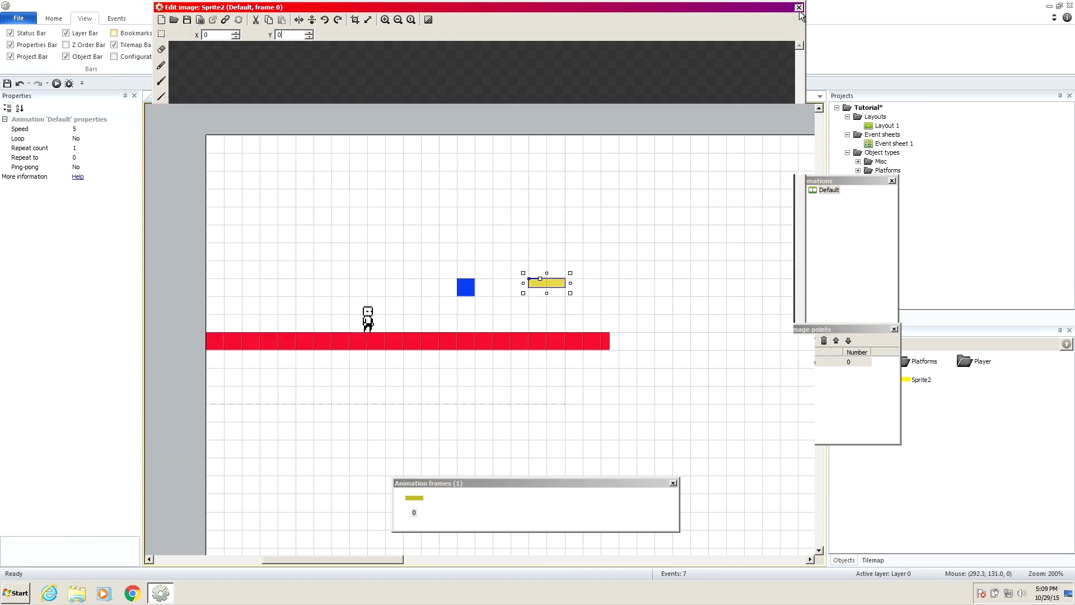
drag(548, 289, 437, 290)
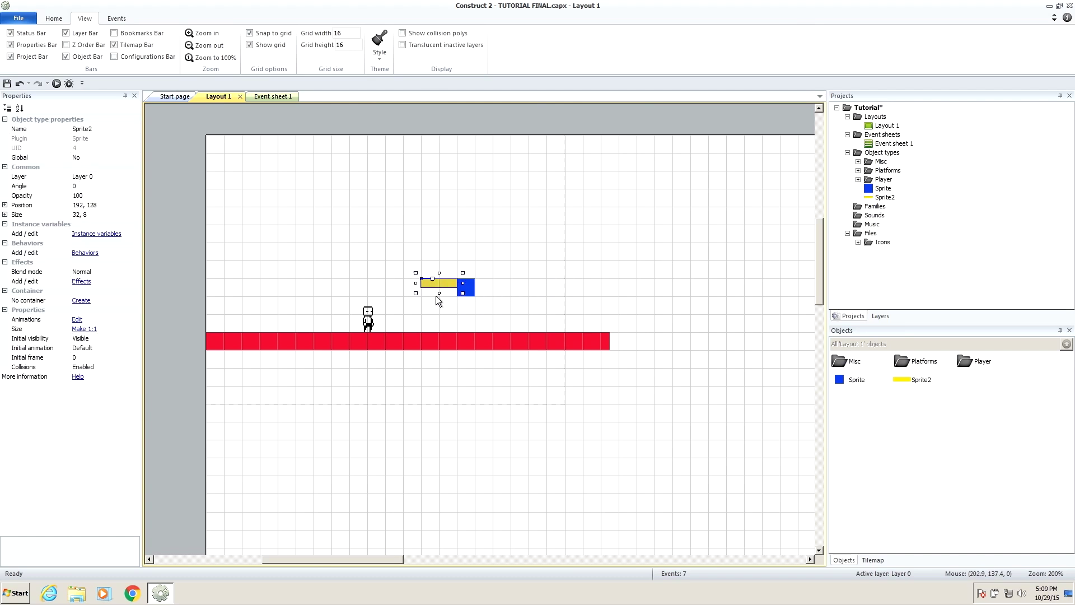
click(368, 251)
Add the Jump-thru behavior to the yellow platform sprite and close its behaviors list
click(435, 290)
click(85, 253)
click(454, 232)
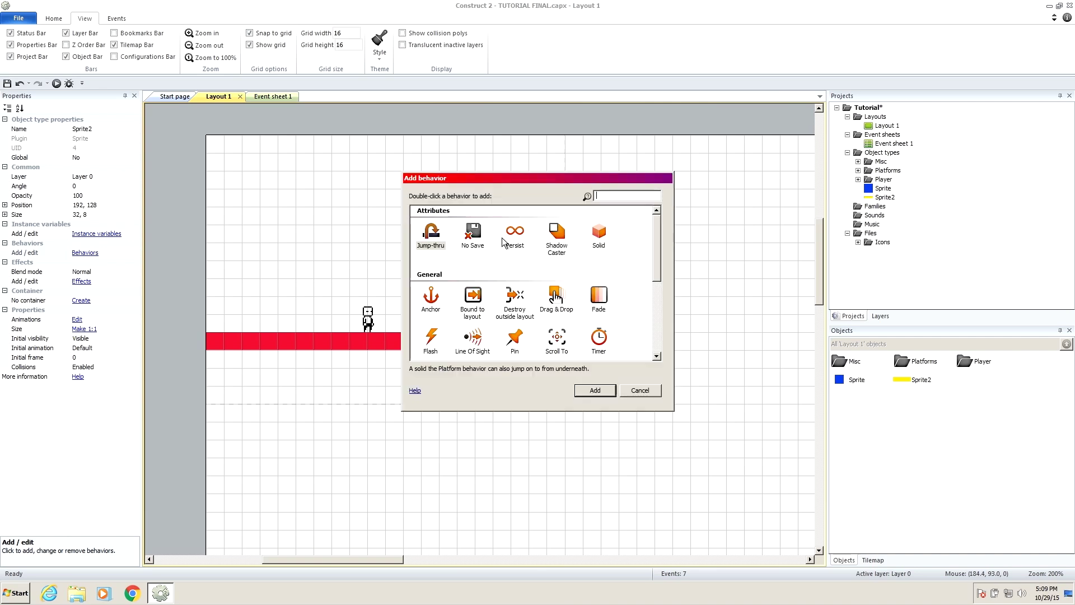
drag(577, 179, 569, 292)
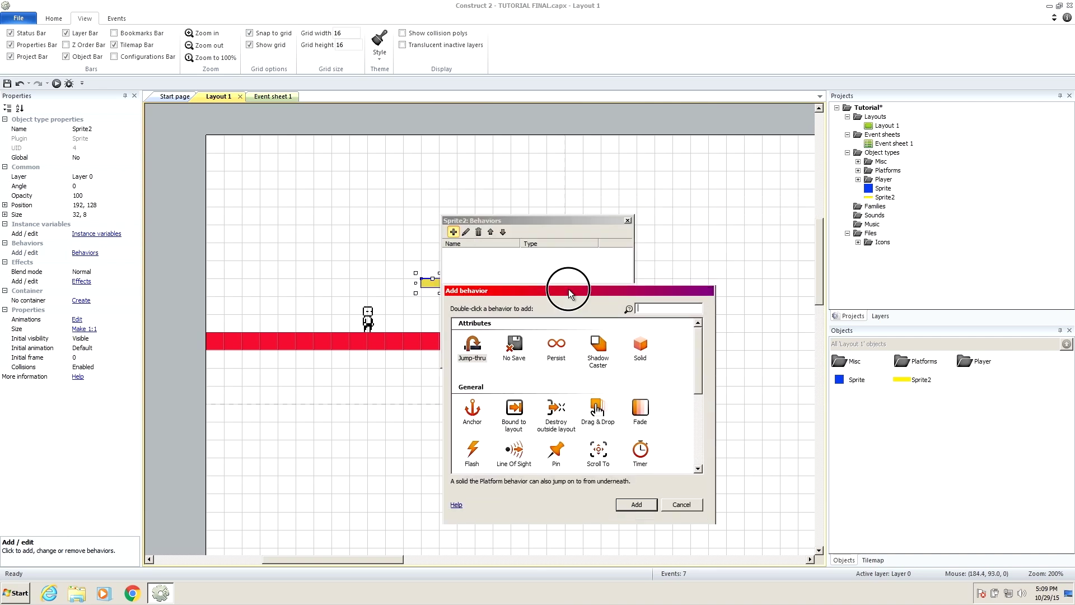
click(699, 507)
drag(552, 224, 742, 165)
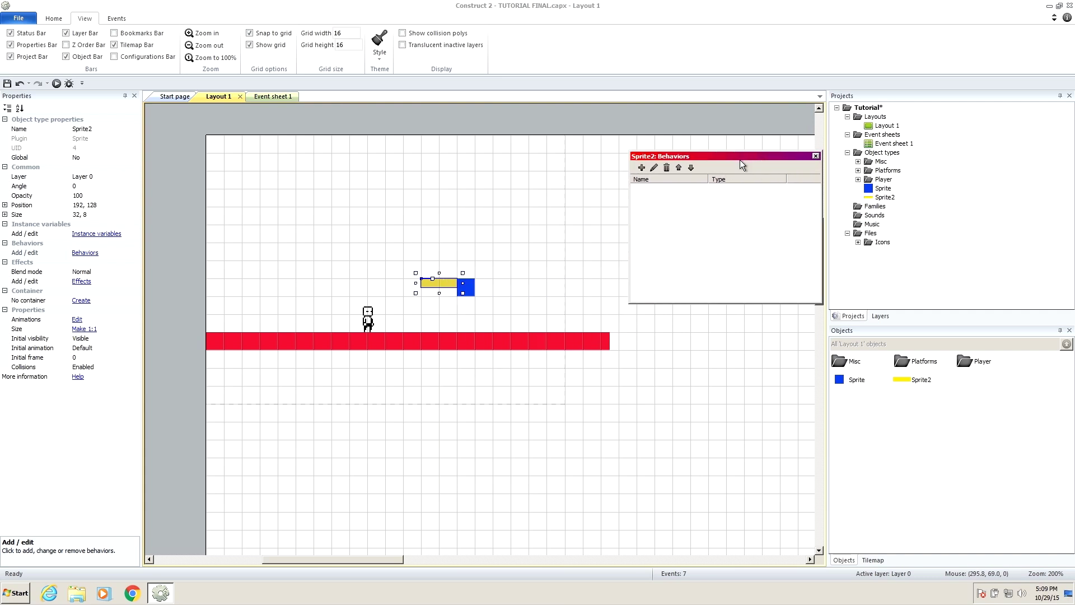
click(642, 168)
click(490, 379)
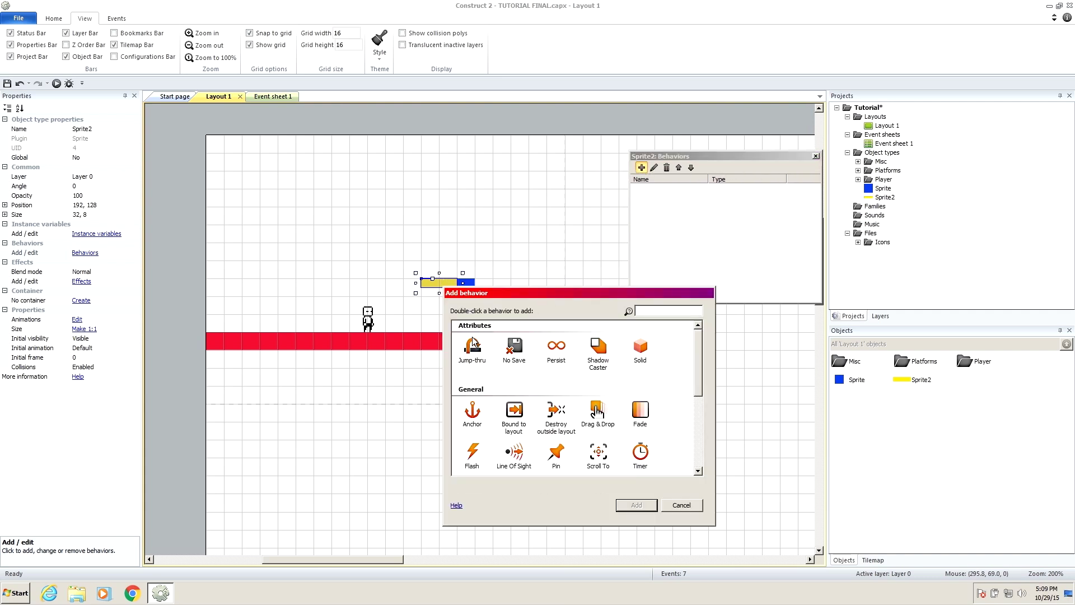
click(476, 365)
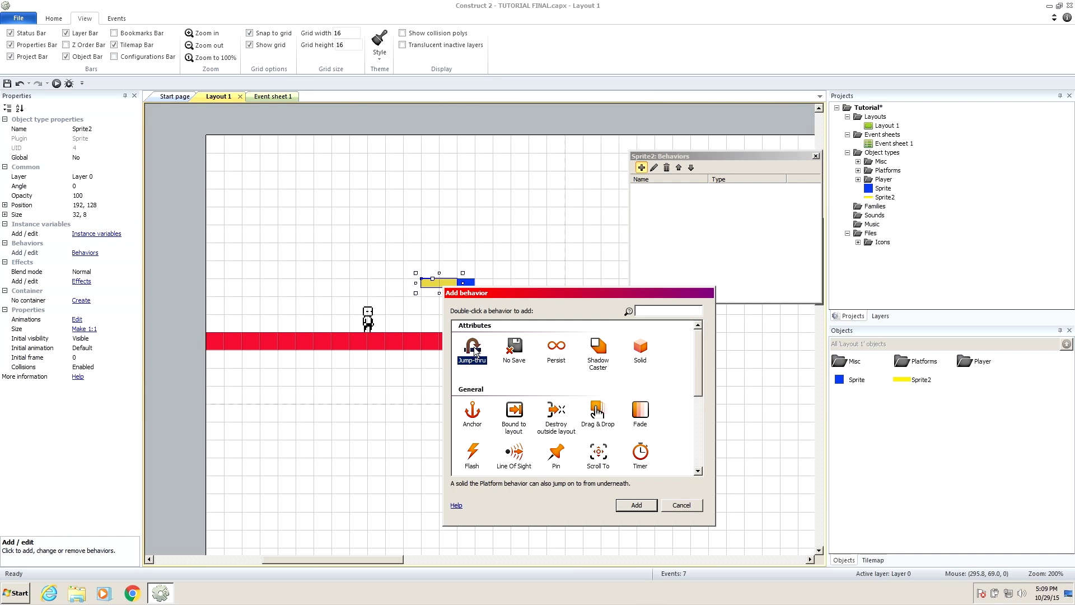
double_click(475, 352)
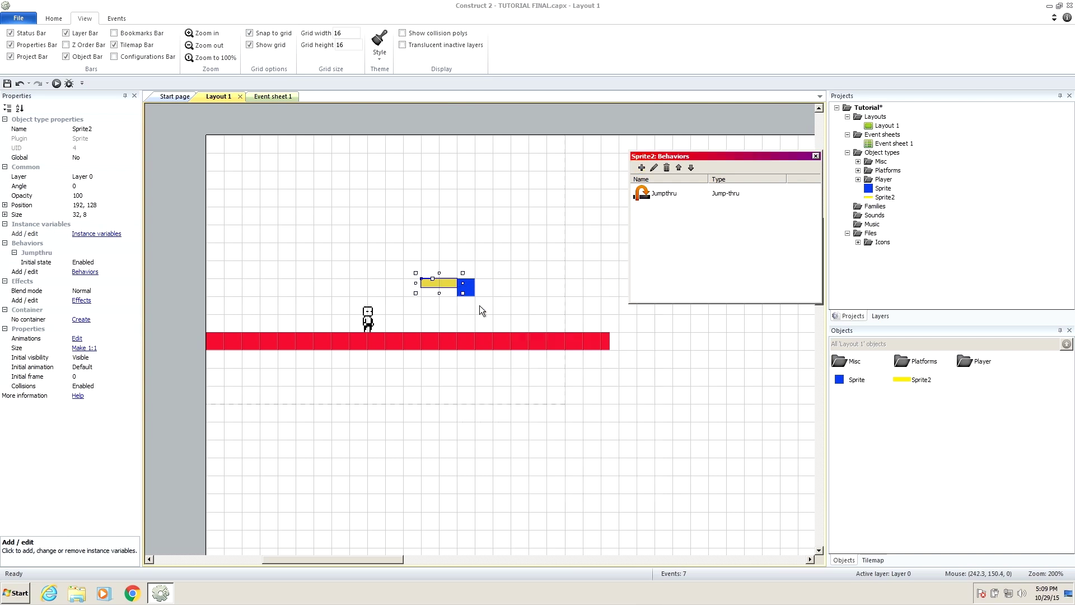
click(815, 156)
Run the layout preview and test the player walking and jumping on the yellow jump-thru platform and the adjoining blue solid block
click(56, 84)
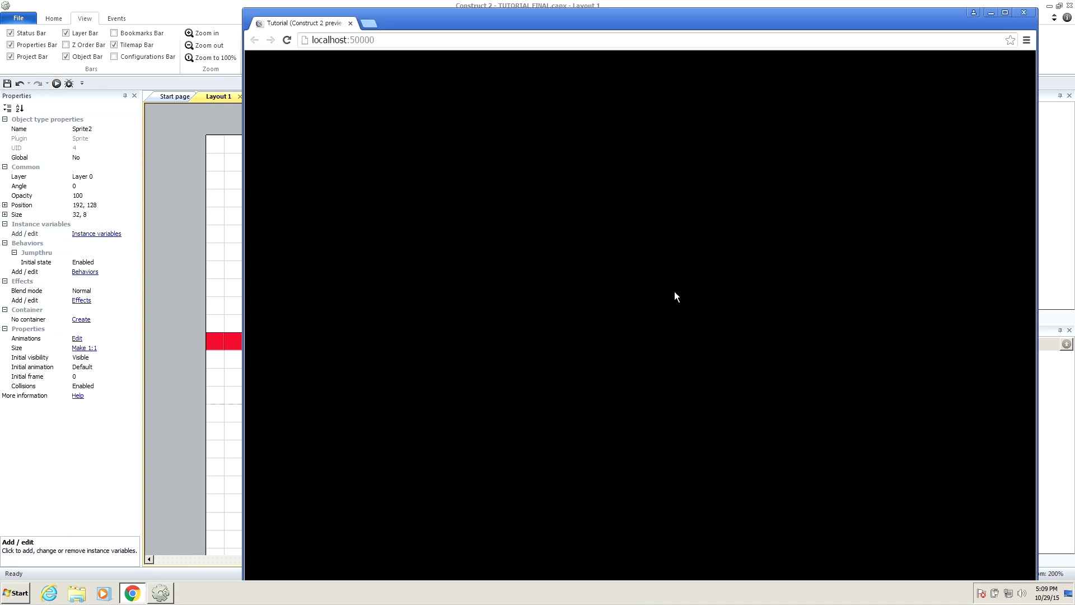
key(Right)
key(Up)
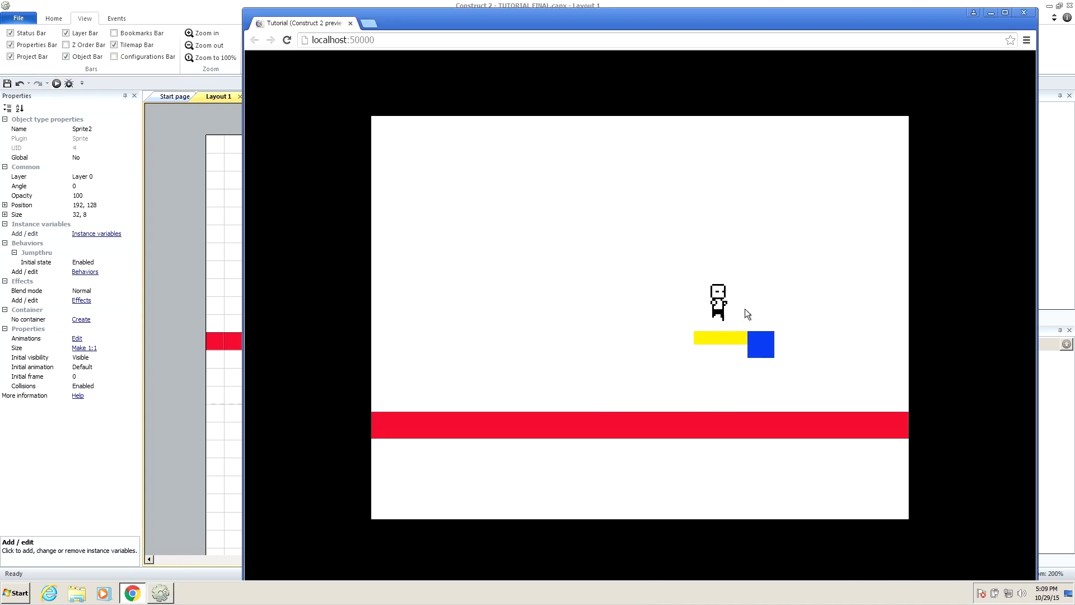
key(Left)
key(Right)
key(Up)
key(Up)
key(Left)
key(Up)
key(Right)
key(Left)
key(Up)
key(Left)
key(Left)
key(Right)
key(Up)
key(Left)
key(Left)
key(Right)
key(Up)
key(Right)
key(Left)
key(Up)
key(Right)
key(Up)
key(Left)
key(Up)
key(Left)
key(Left)
key(Left)
key(Right)
key(Up)
key(Left)
key(Right)
key(Up)
key(Left)
key(Right)
key(Up)
key(Left)
key(Left)
key(Right)
key(Up)
key(Left)
key(Up)
key(Right)
key(Left)
key(Up)
key(Left)
key(Right)
key(Up)
key(Up)
key(Left)
key(Right)
key(Up)
key(Left)
key(Right)
key(Up)
key(Left)
key(Right)
key(Up)
key(Right)
key(Up)
key(Right)
key(Left)
key(Up)
key(Up)
key(Left)
key(Right)
key(Up)
key(Left)
key(Right)
key(Up)
key(Left)
key(Right)
key(Left)
key(Up)
key(Right)
key(Left)
key(Right)
key(Up)
key(Left)
key(Up)
key(Right)
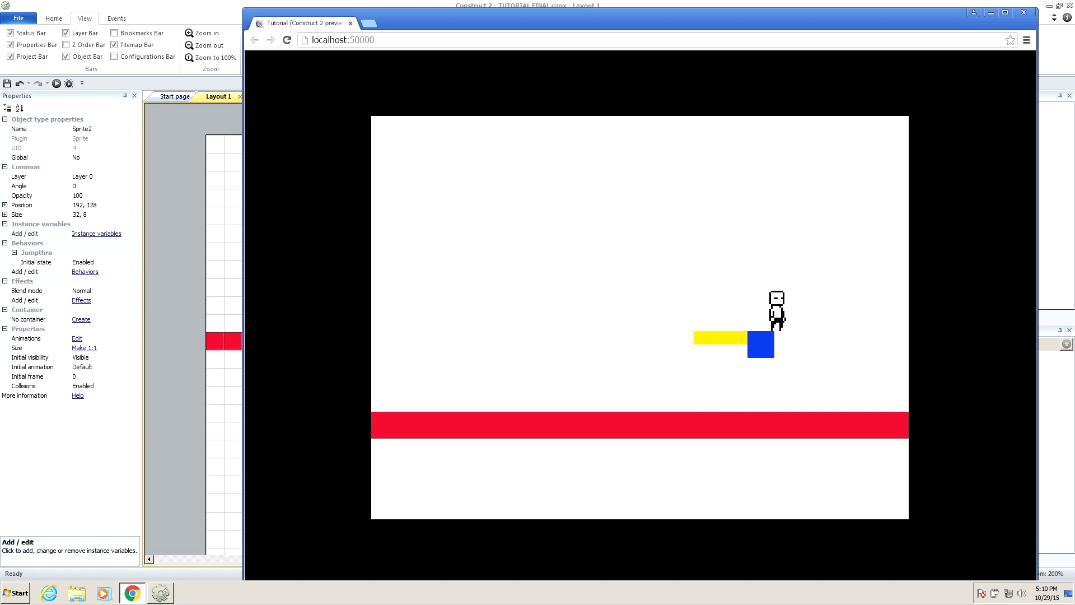